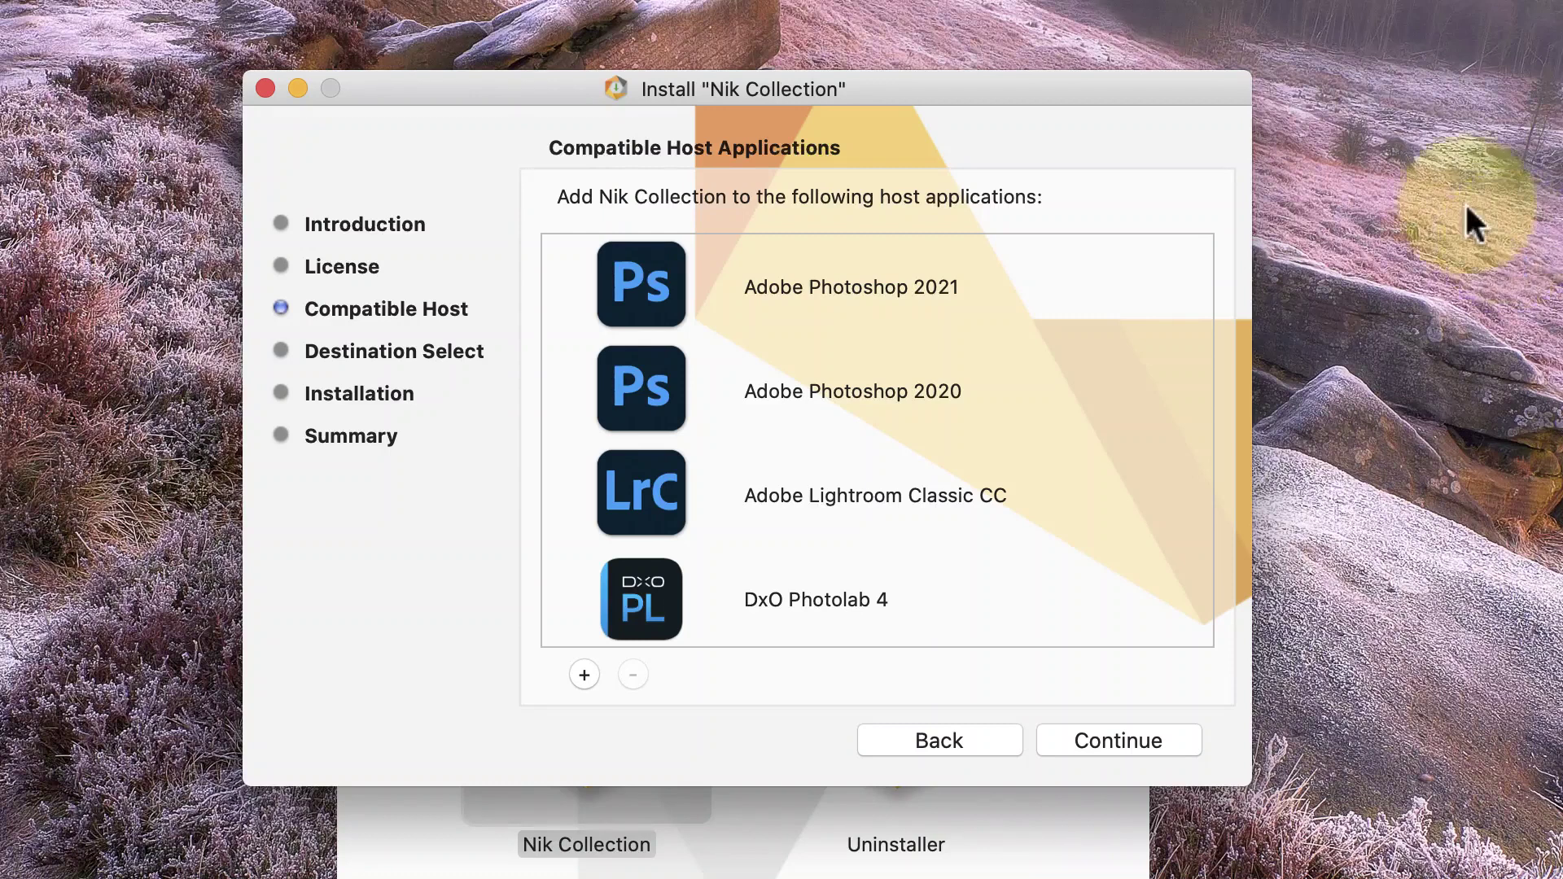
Reposition the installer window and scroll through the compatible host applications list.
{"action": "left_click_drag", "start_coordinate": [1066, 97], "coordinate": [1031, 86]}
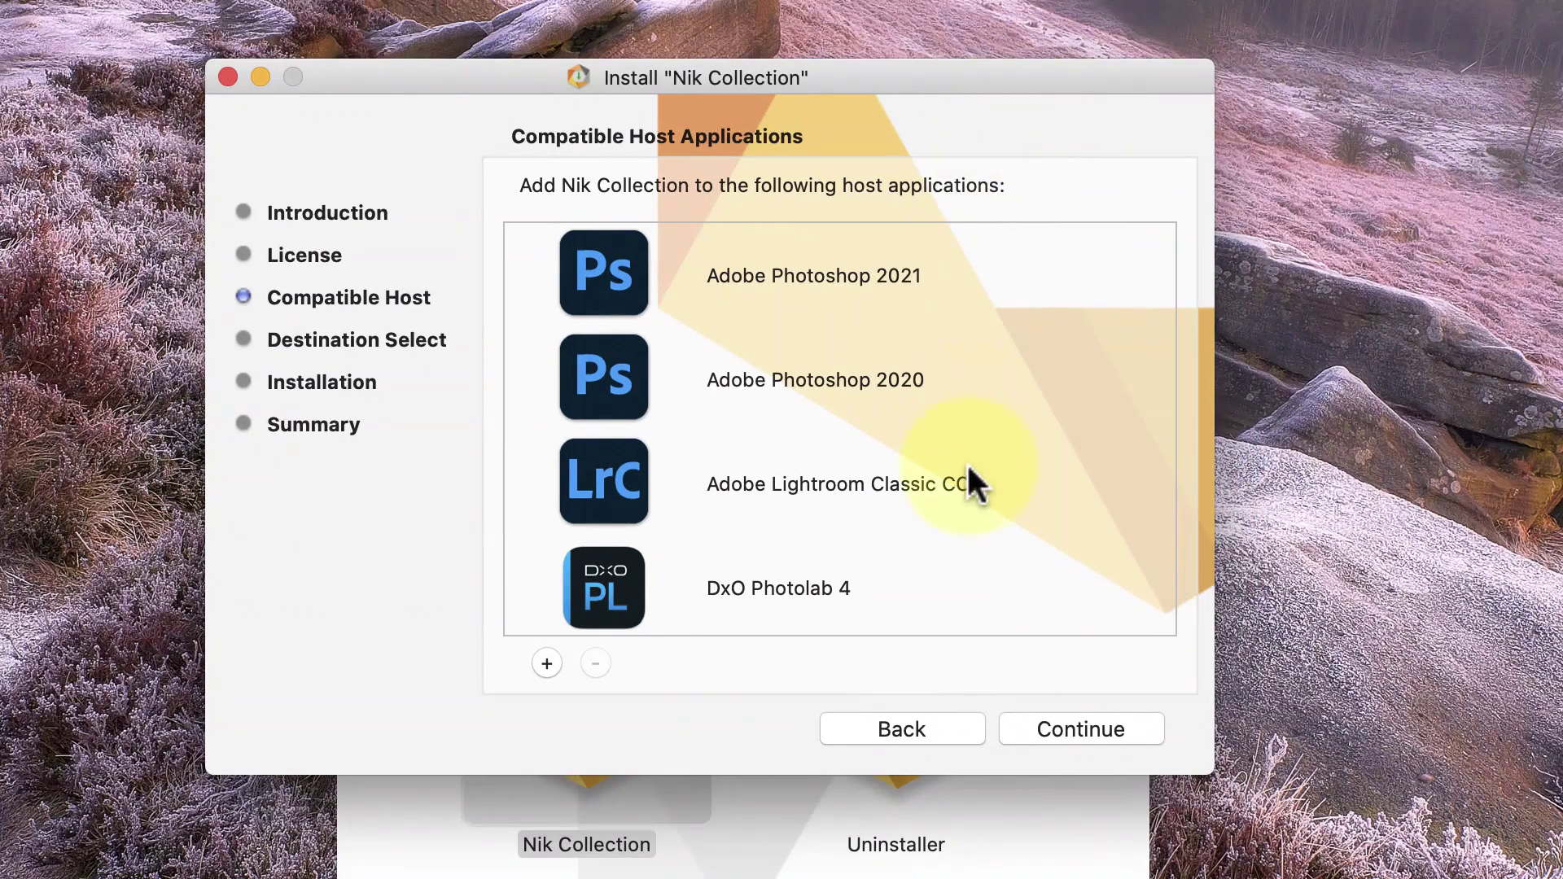
{"action": "scroll", "coordinate": [969, 468], "scroll_direction": "down", "scroll_amount": 5}
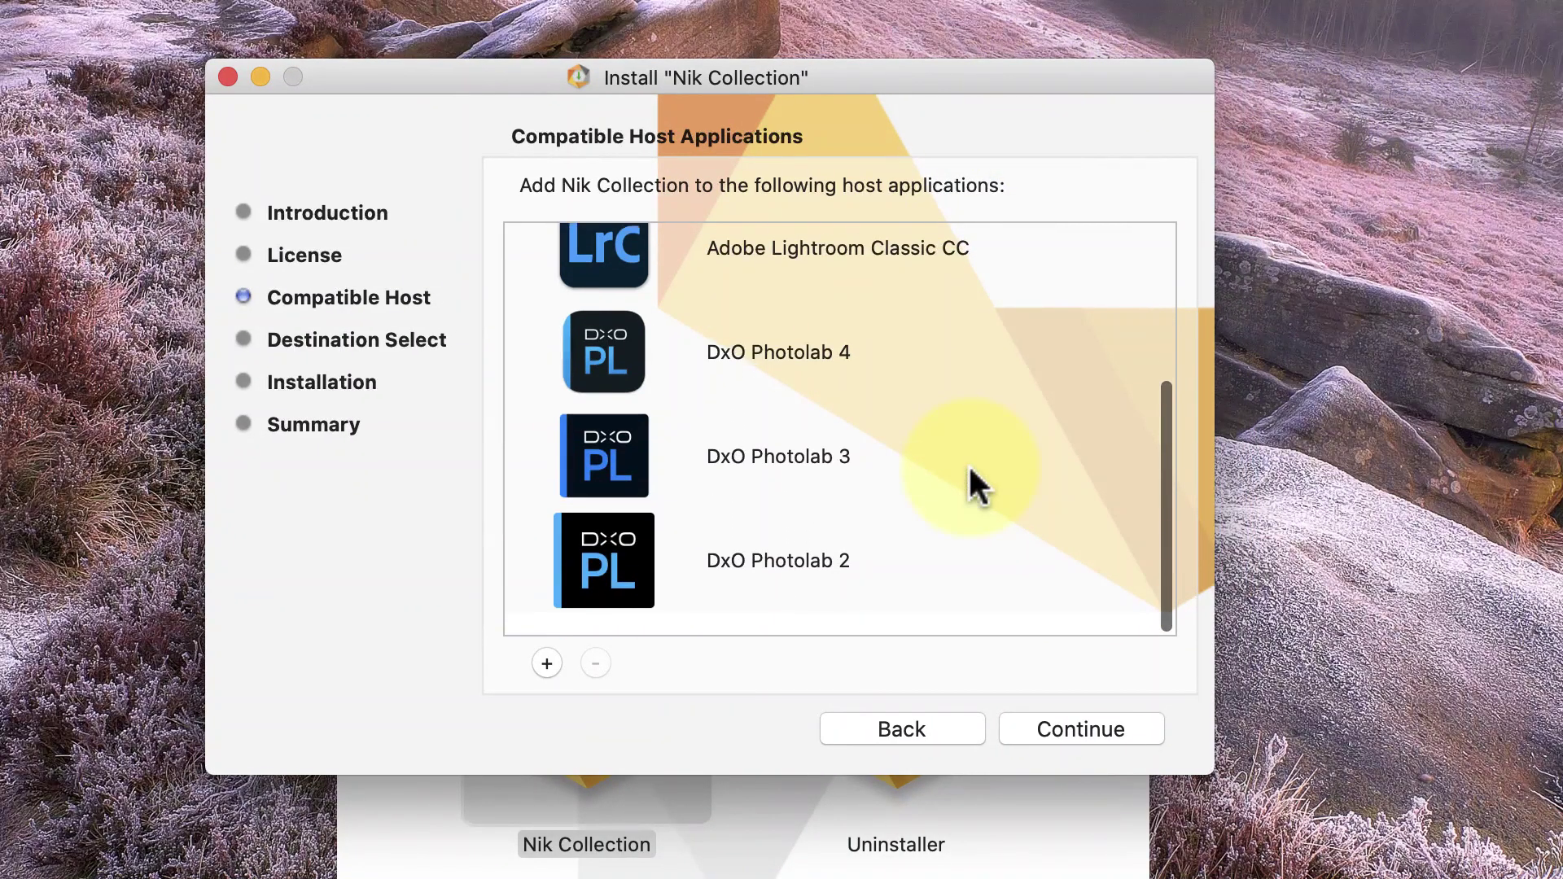
{"action": "scroll", "coordinate": [969, 469], "scroll_direction": "up", "scroll_amount": 5}
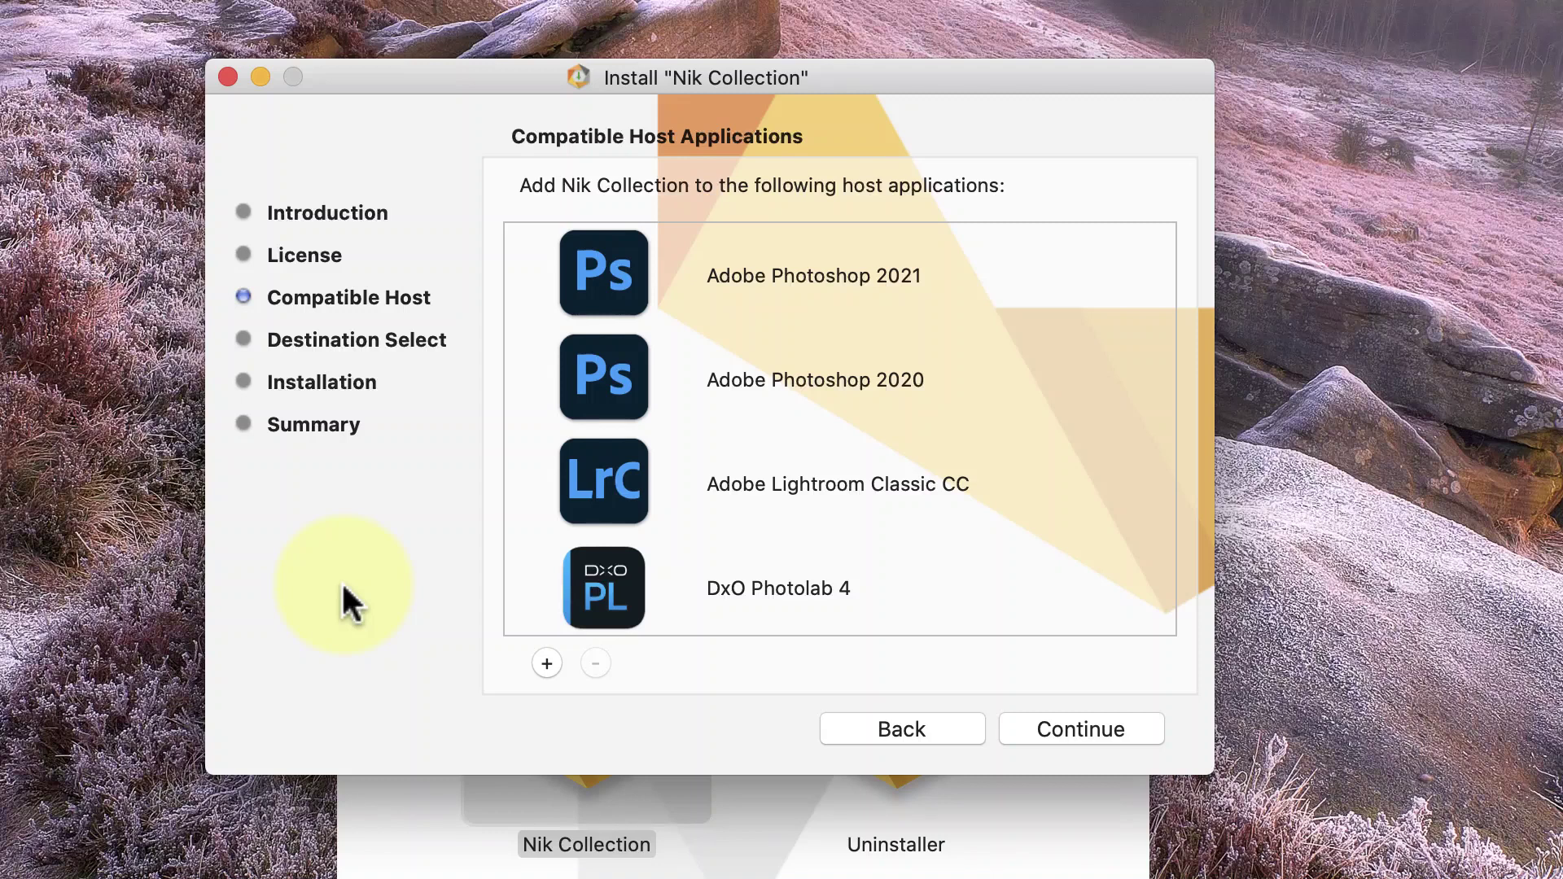
Open the add-host chooser and cancel it, keeping the four listed hosts unchanged.
{"action": "left_click", "coordinate": [546, 664]}
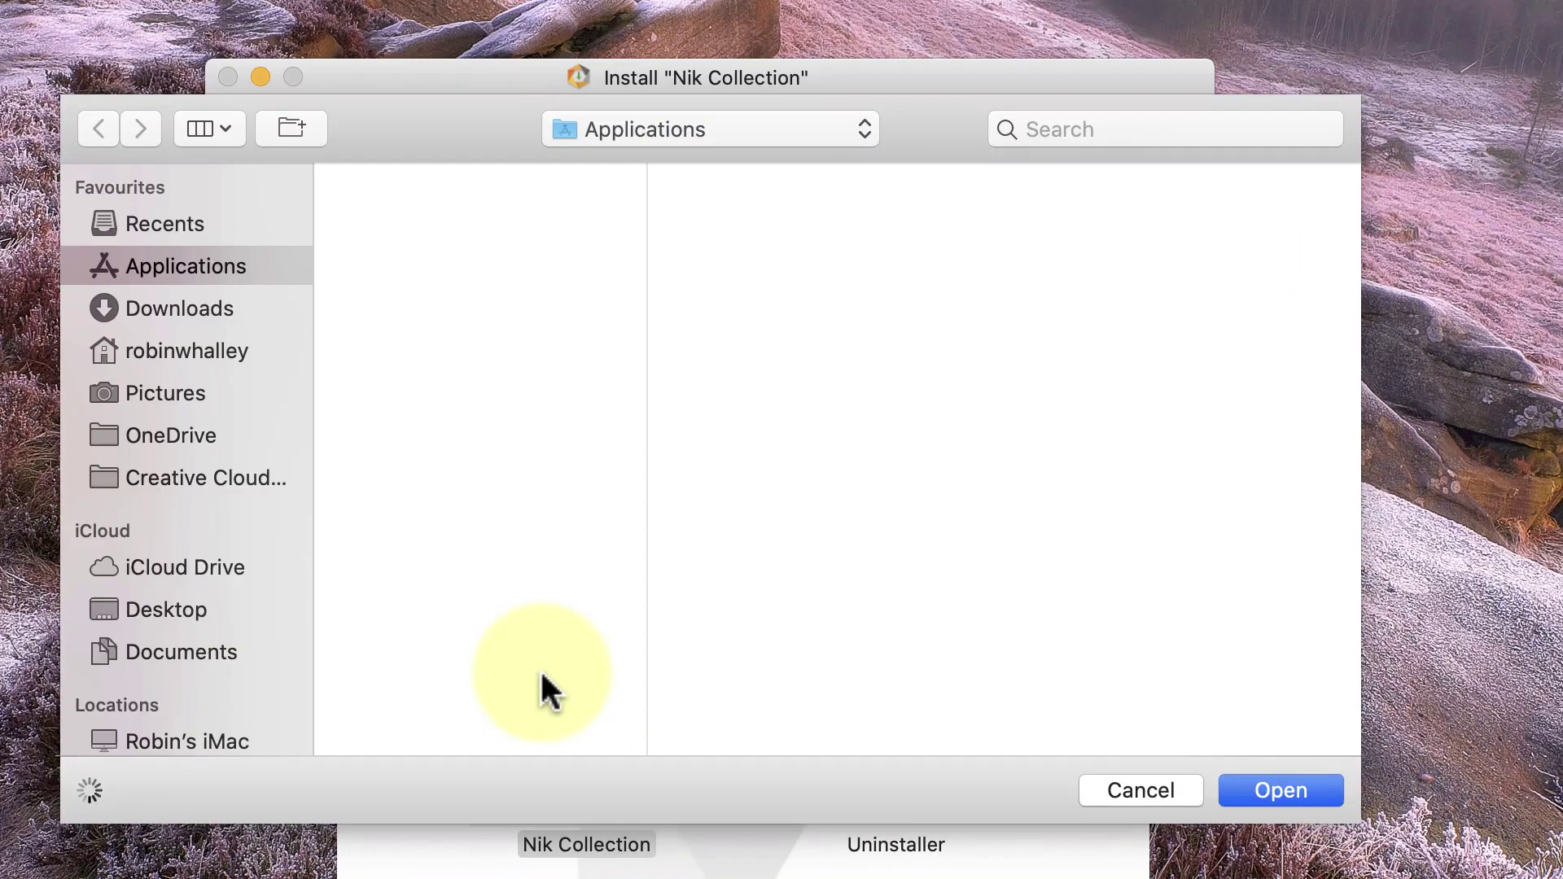
{"action": "left_click", "coordinate": [1153, 783]}
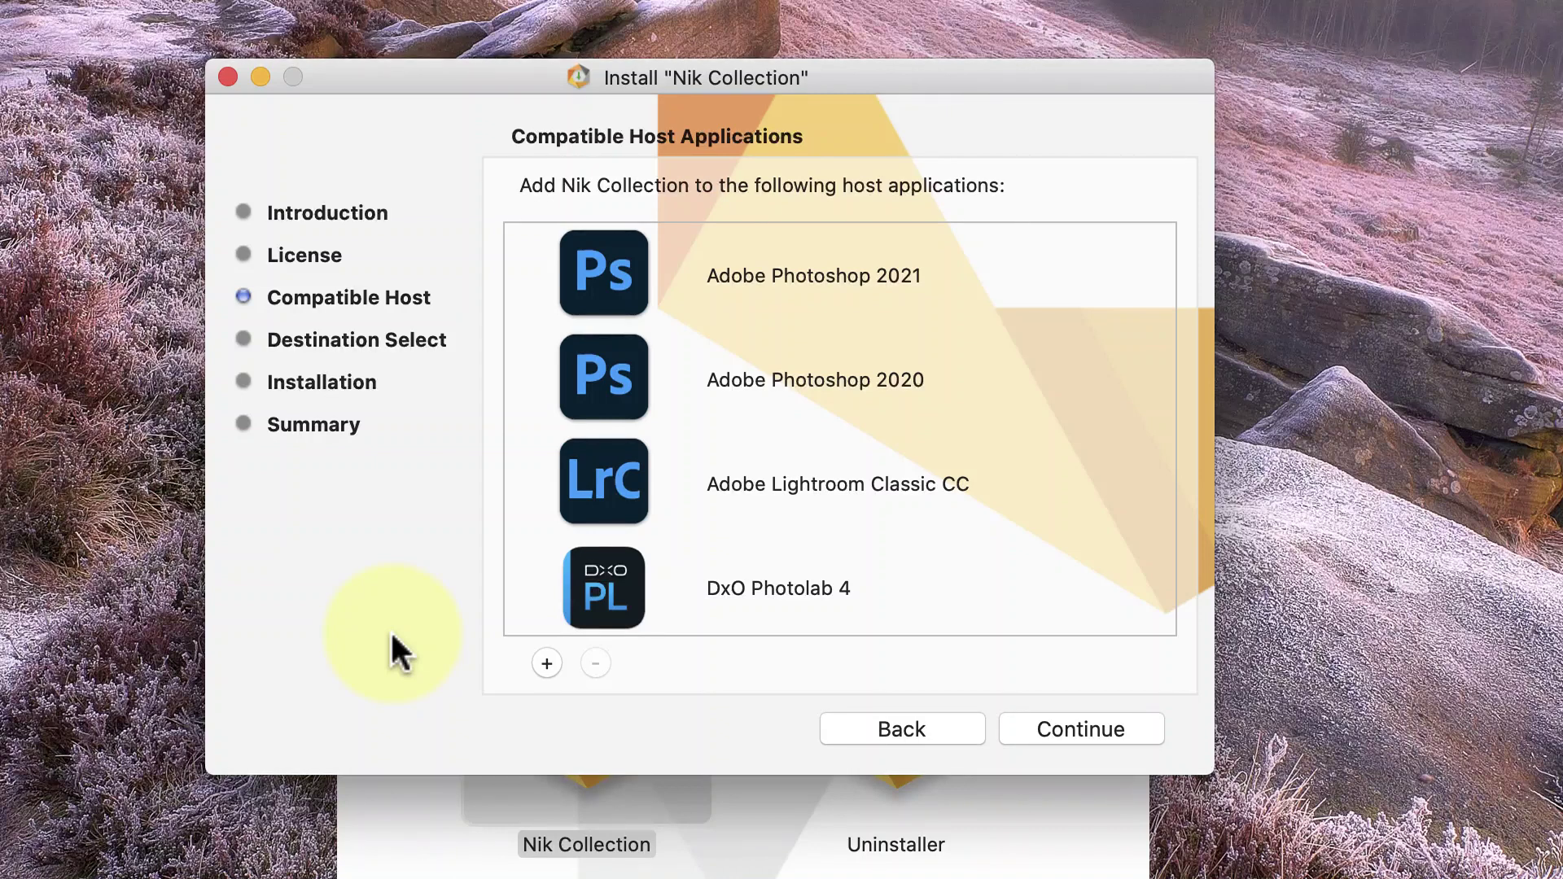
Advance to the destination step, keeping the default /Applications/Nik Collection install location.
{"action": "left_click", "coordinate": [1031, 732]}
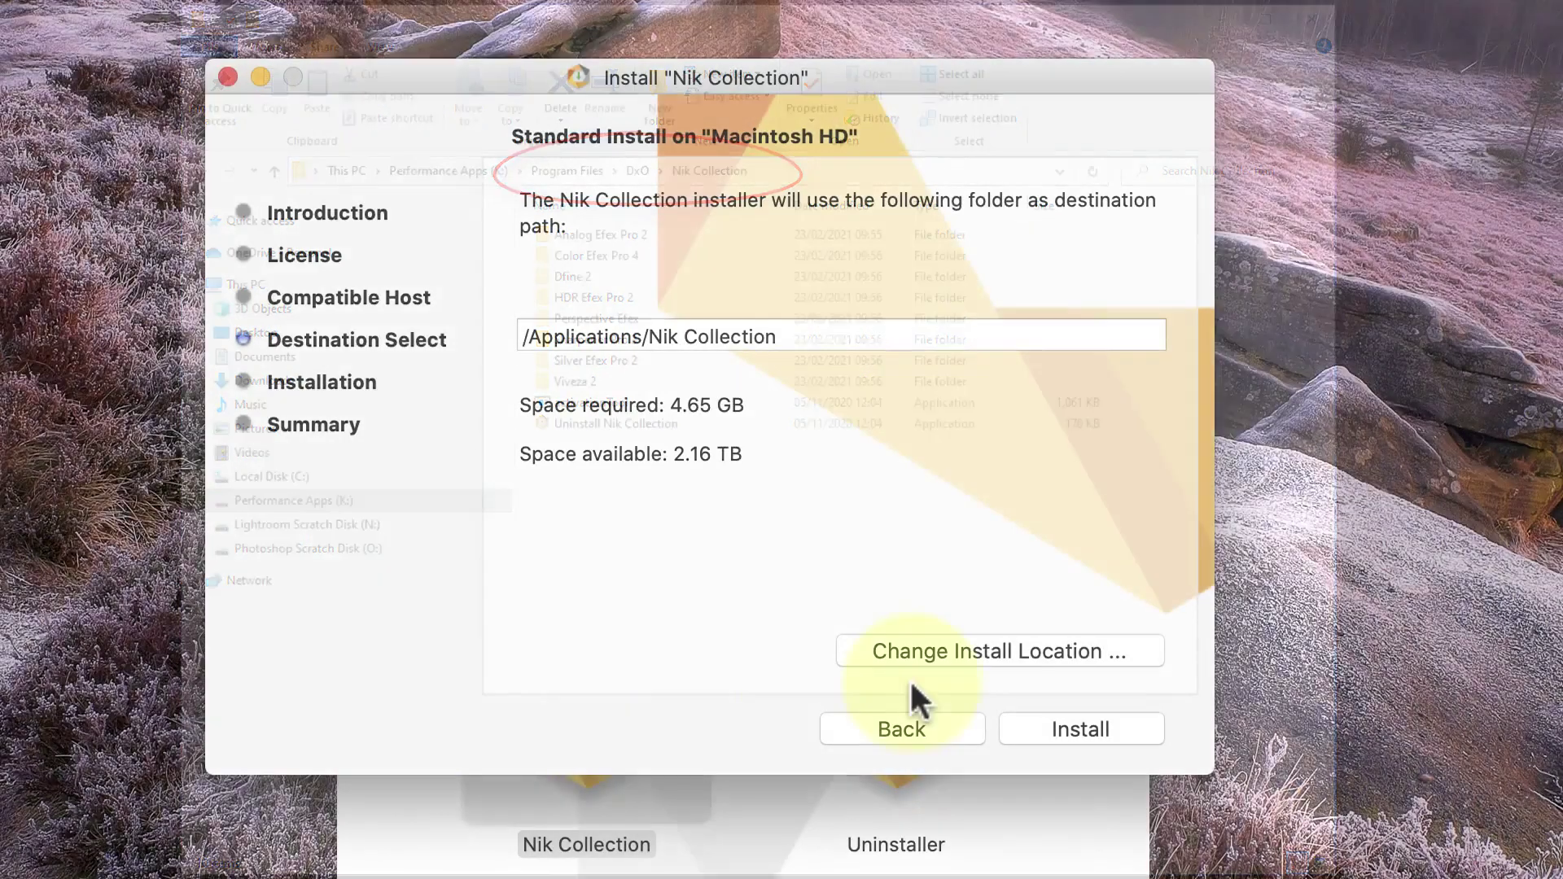
{"action": "left_click", "coordinate": [984, 657]}
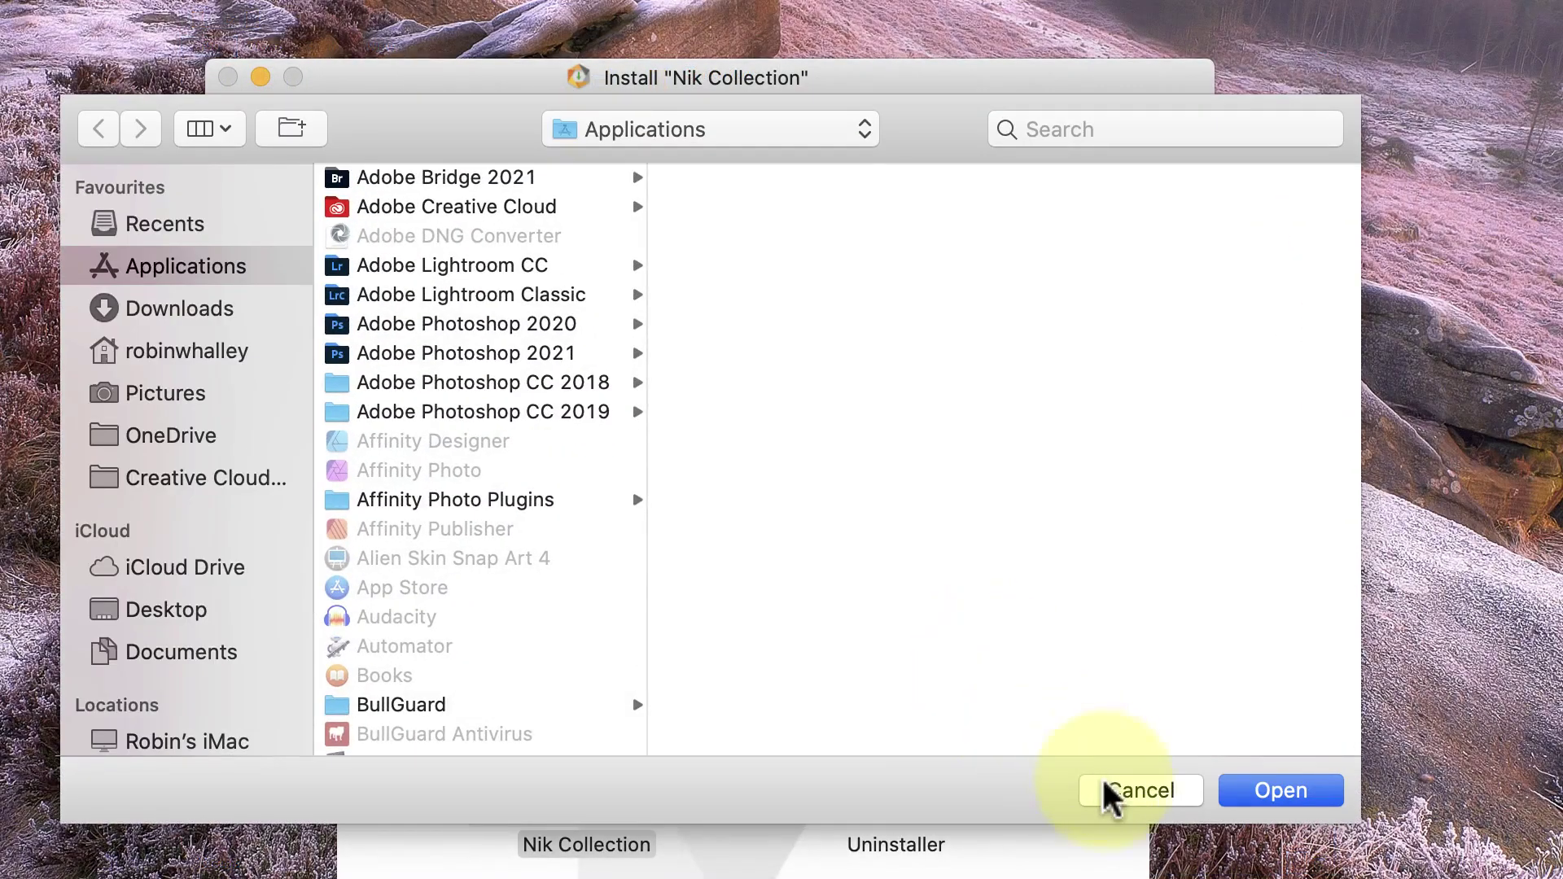
{"action": "left_click", "coordinate": [1131, 793]}
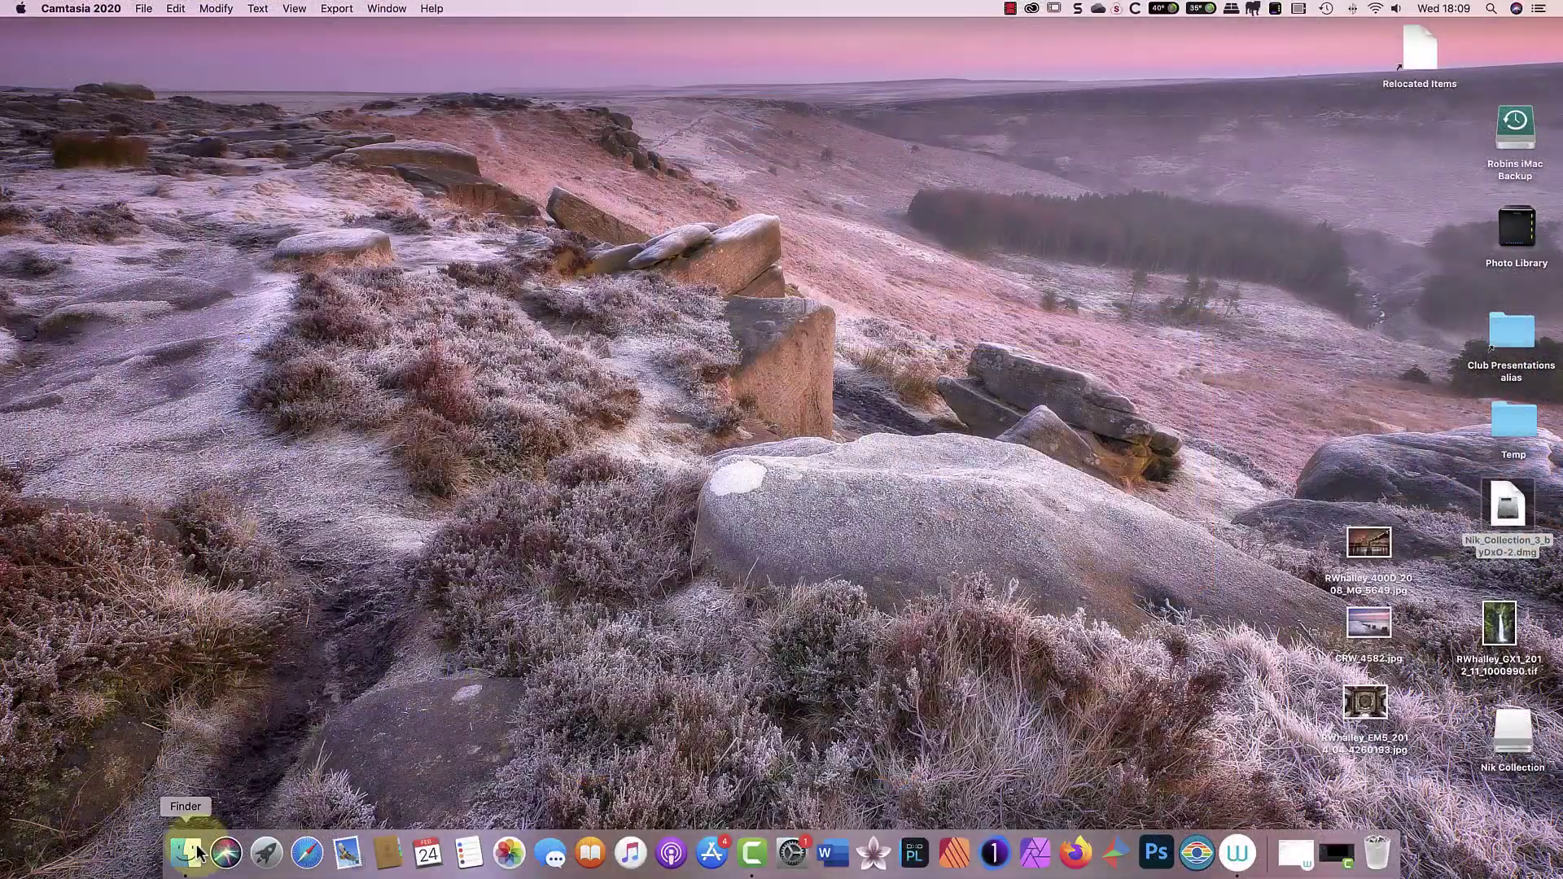
From a Finder Applications window, search This Mac for 'Viveza 2.app' and browse the results.
{"action": "left_click", "coordinate": [198, 852]}
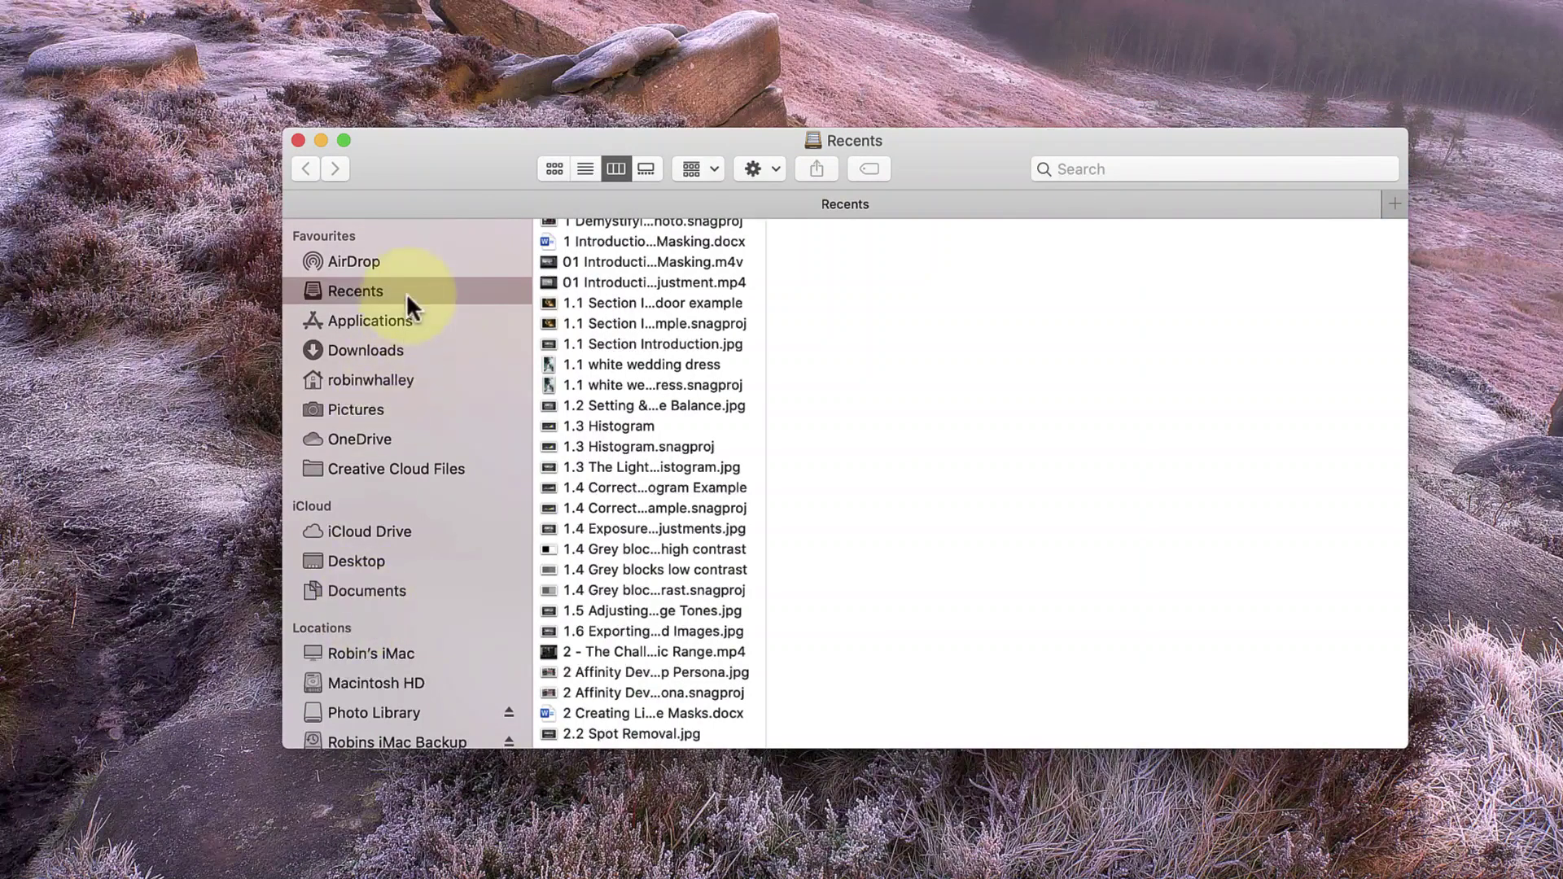
{"action": "left_click", "coordinate": [403, 322]}
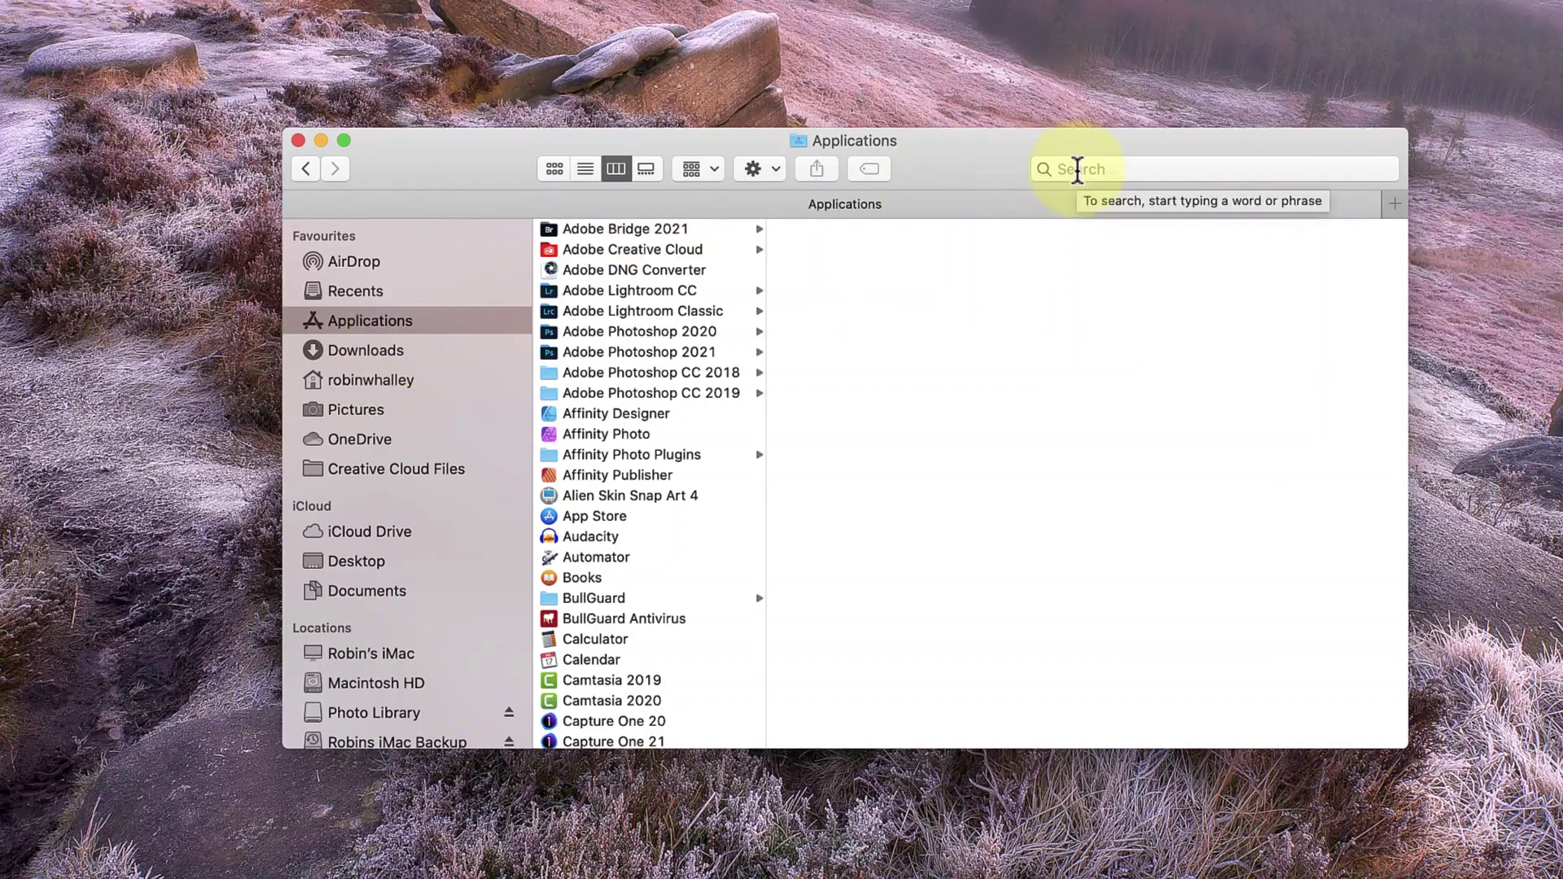
{"action": "left_click", "coordinate": [1077, 170]}
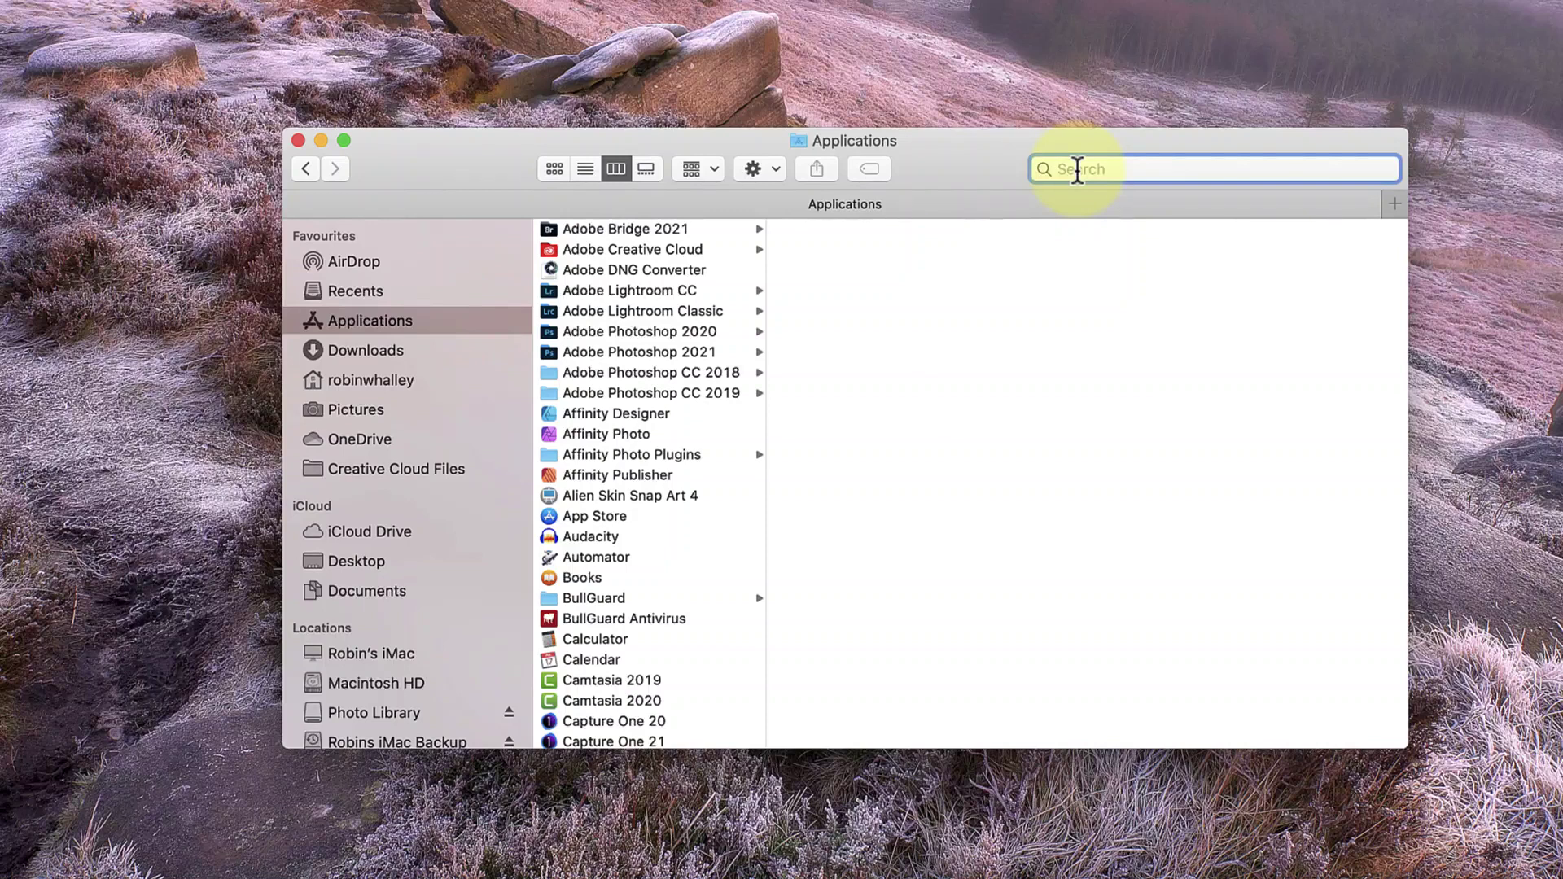
{"action": "type", "text": "Viv"}
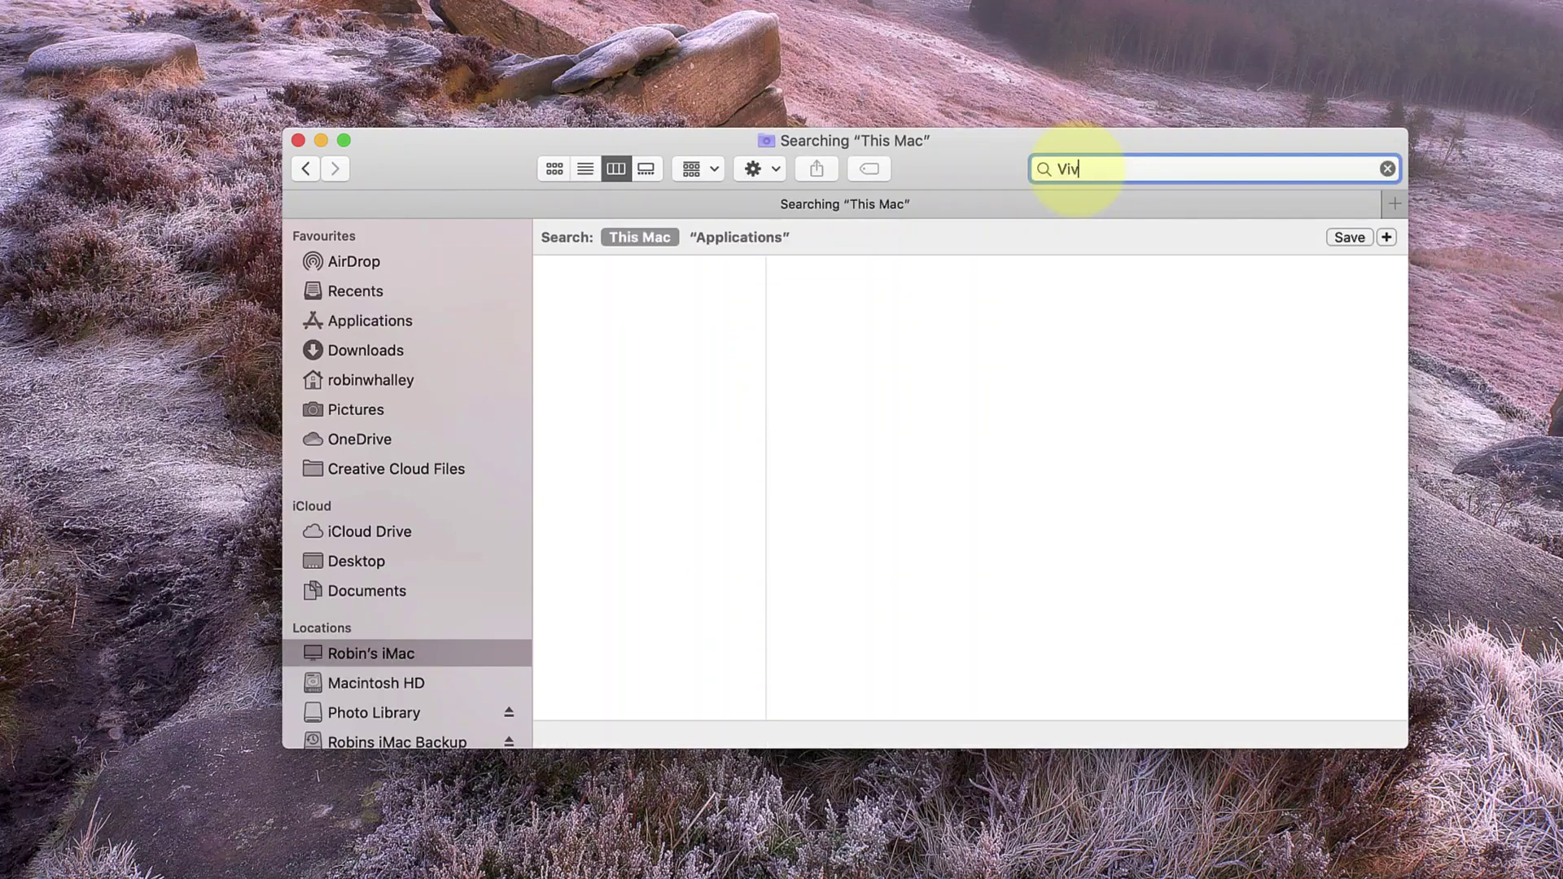
{"action": "type", "text": "eza "}
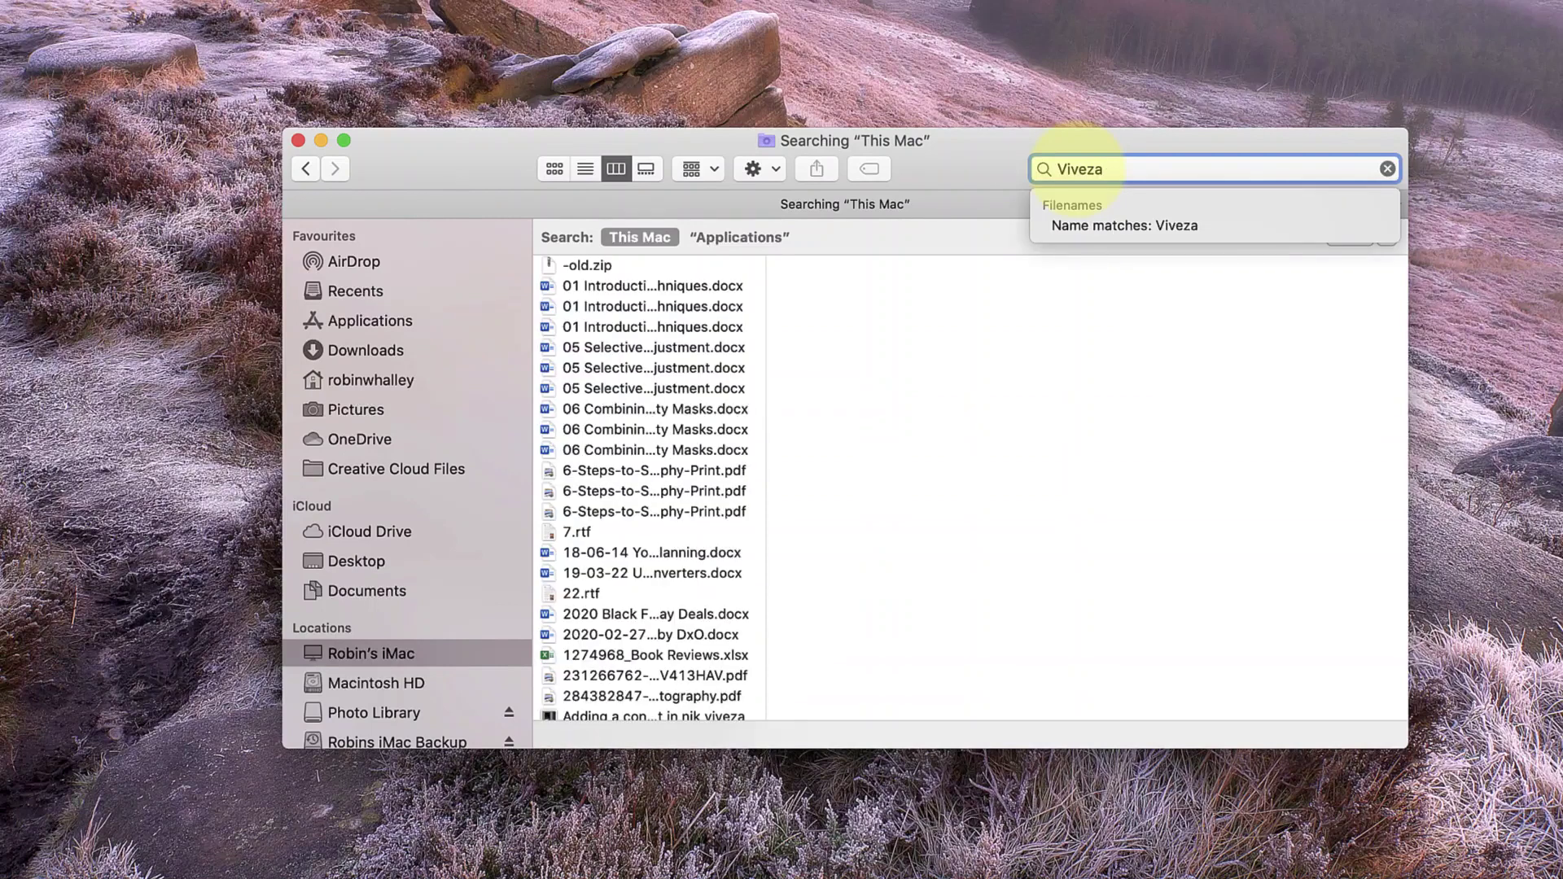
{"action": "type", "text": "2"}
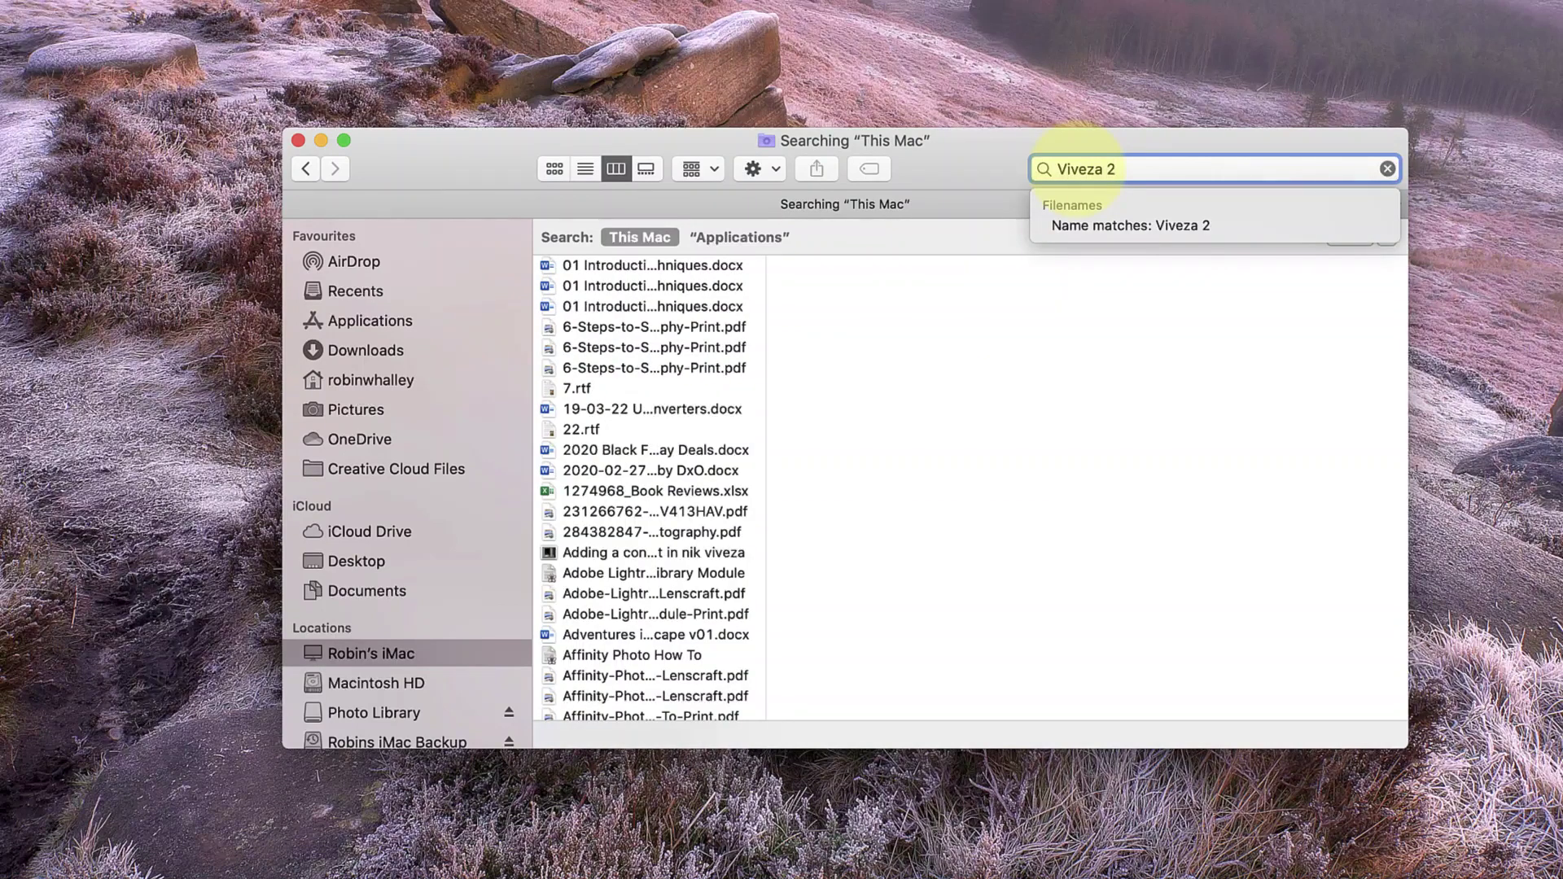
{"action": "type", "text": ".app"}
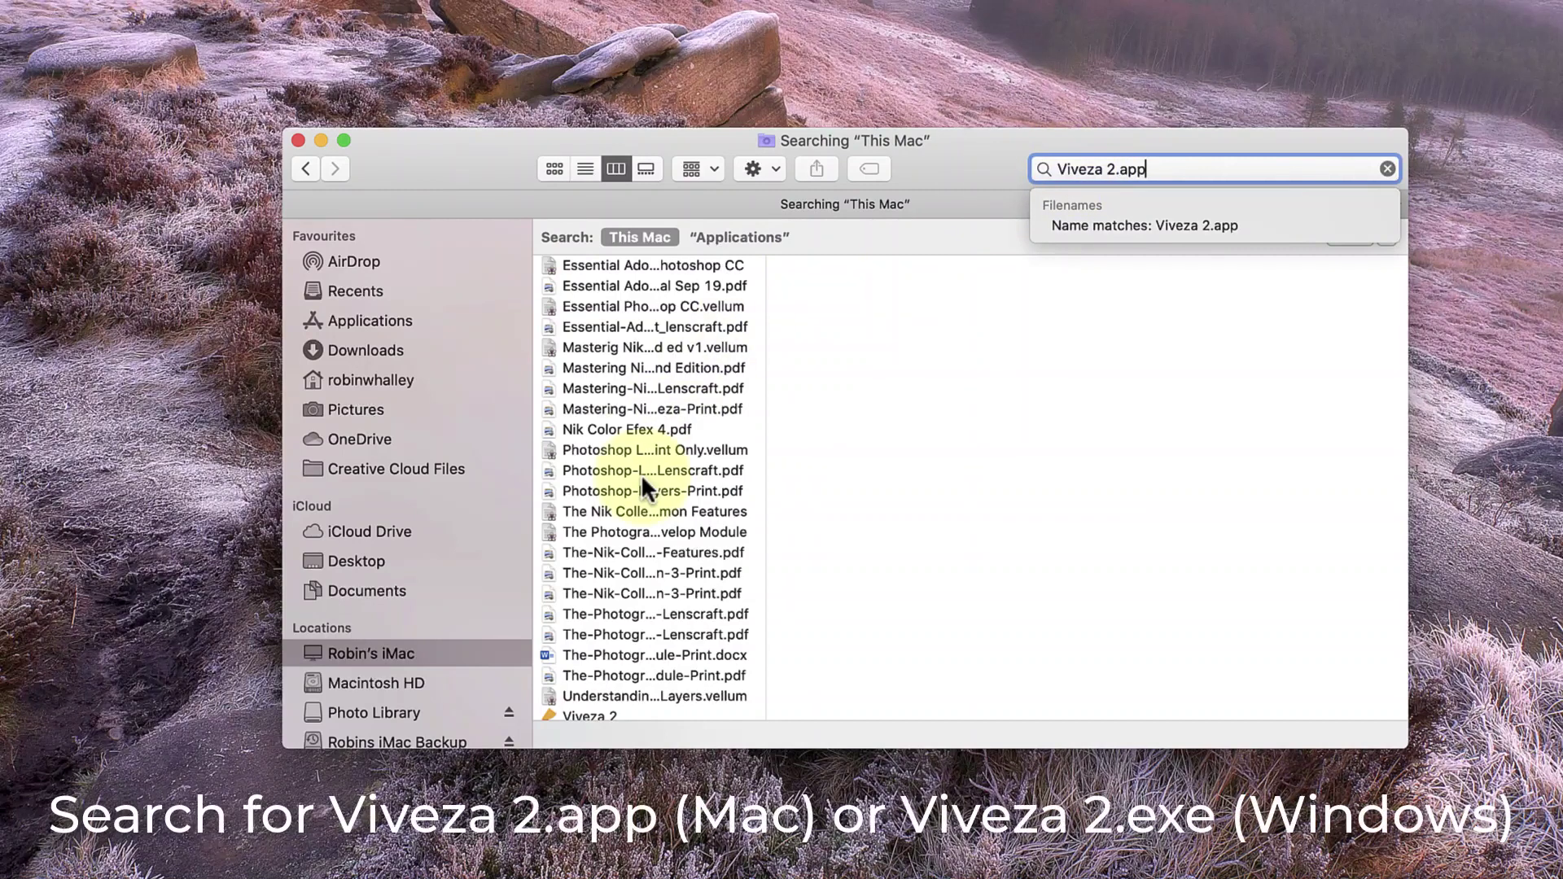
{"action": "scroll", "coordinate": [641, 474], "scroll_direction": "down", "scroll_amount": 1}
{"action": "scroll", "coordinate": [642, 474], "scroll_direction": "down", "scroll_amount": 1}
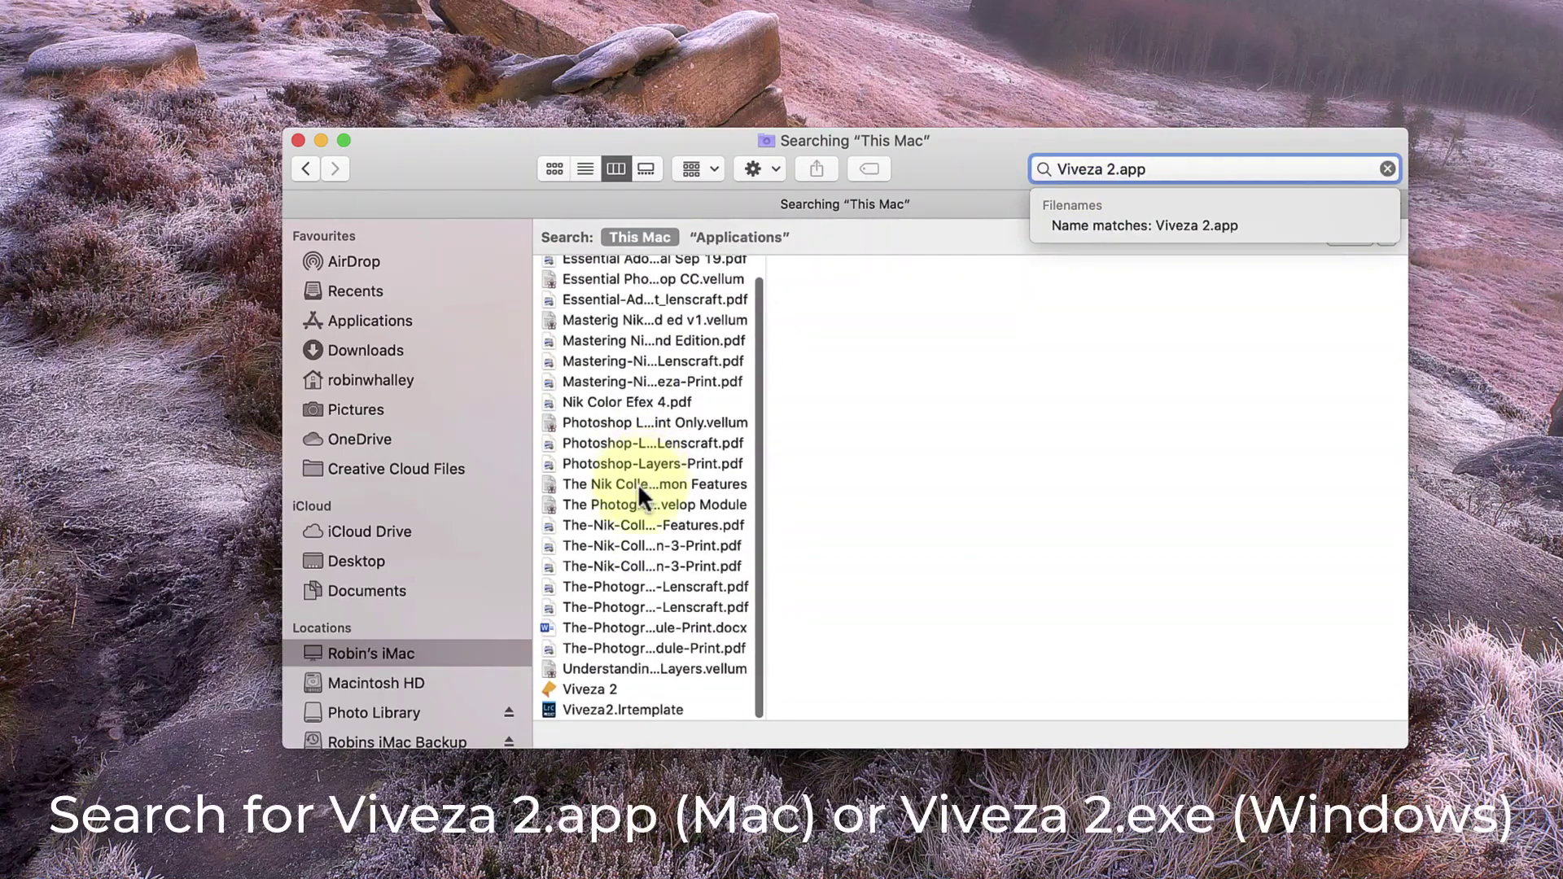
Select Viveza 2 in the results, then launch it from Applications > Nik Collection.
{"action": "left_click", "coordinate": [599, 686]}
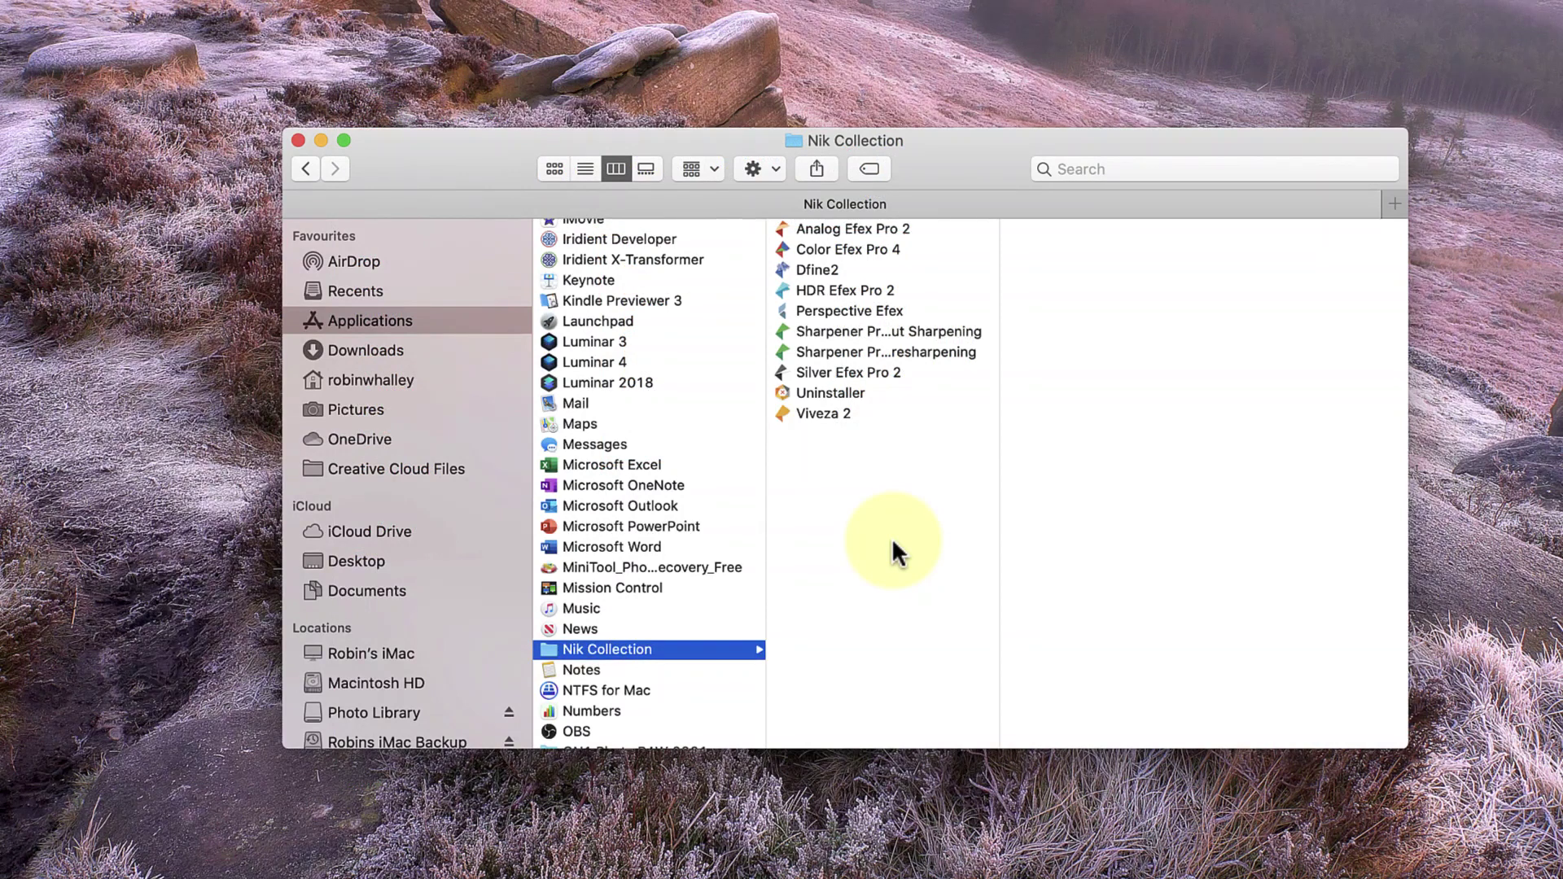
{"action": "left_click", "coordinate": [821, 413]}
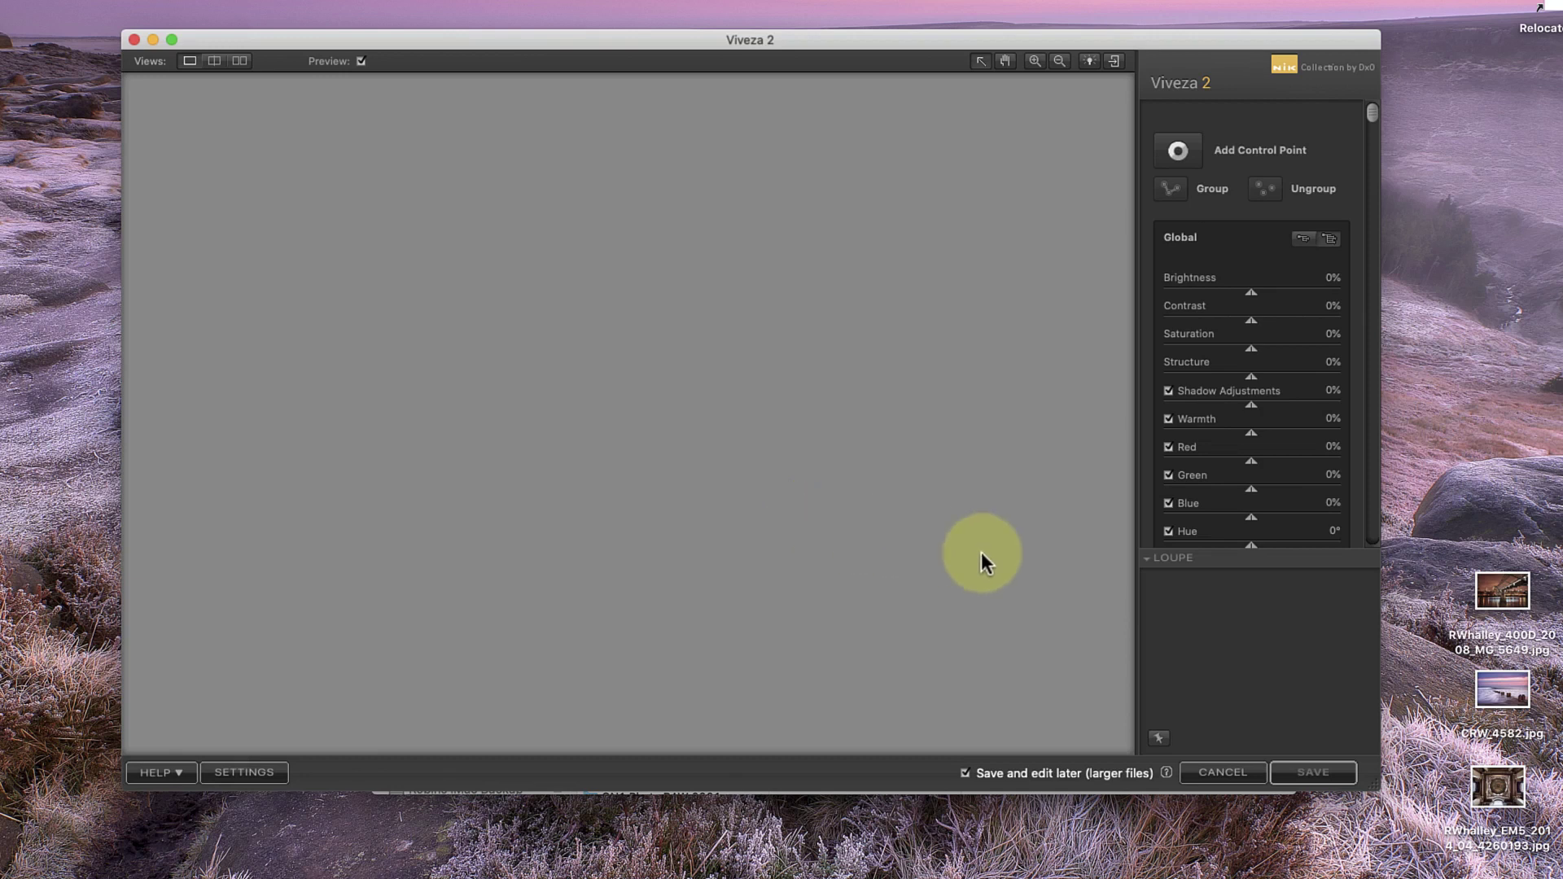
Drag RWhalley_EM5_2014_04_4260193.jpg from the desktop onto Viveza 2 to open it.
{"action": "left_click_drag", "start_coordinate": [1501, 791], "coordinate": [751, 557]}
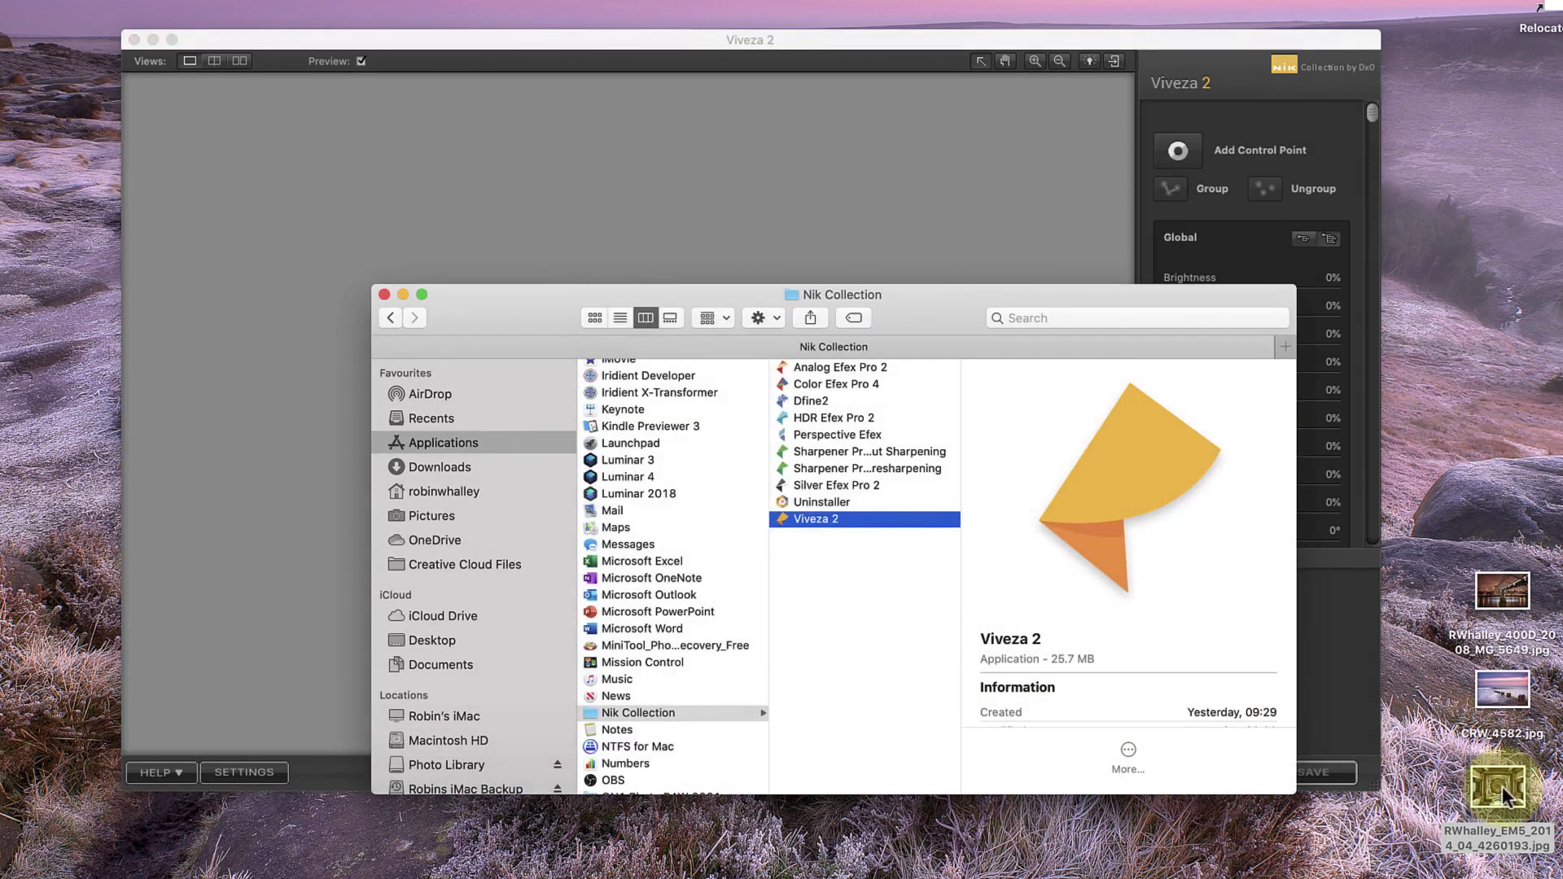
{"action": "left_click_drag", "start_coordinate": [1504, 794], "coordinate": [833, 520]}
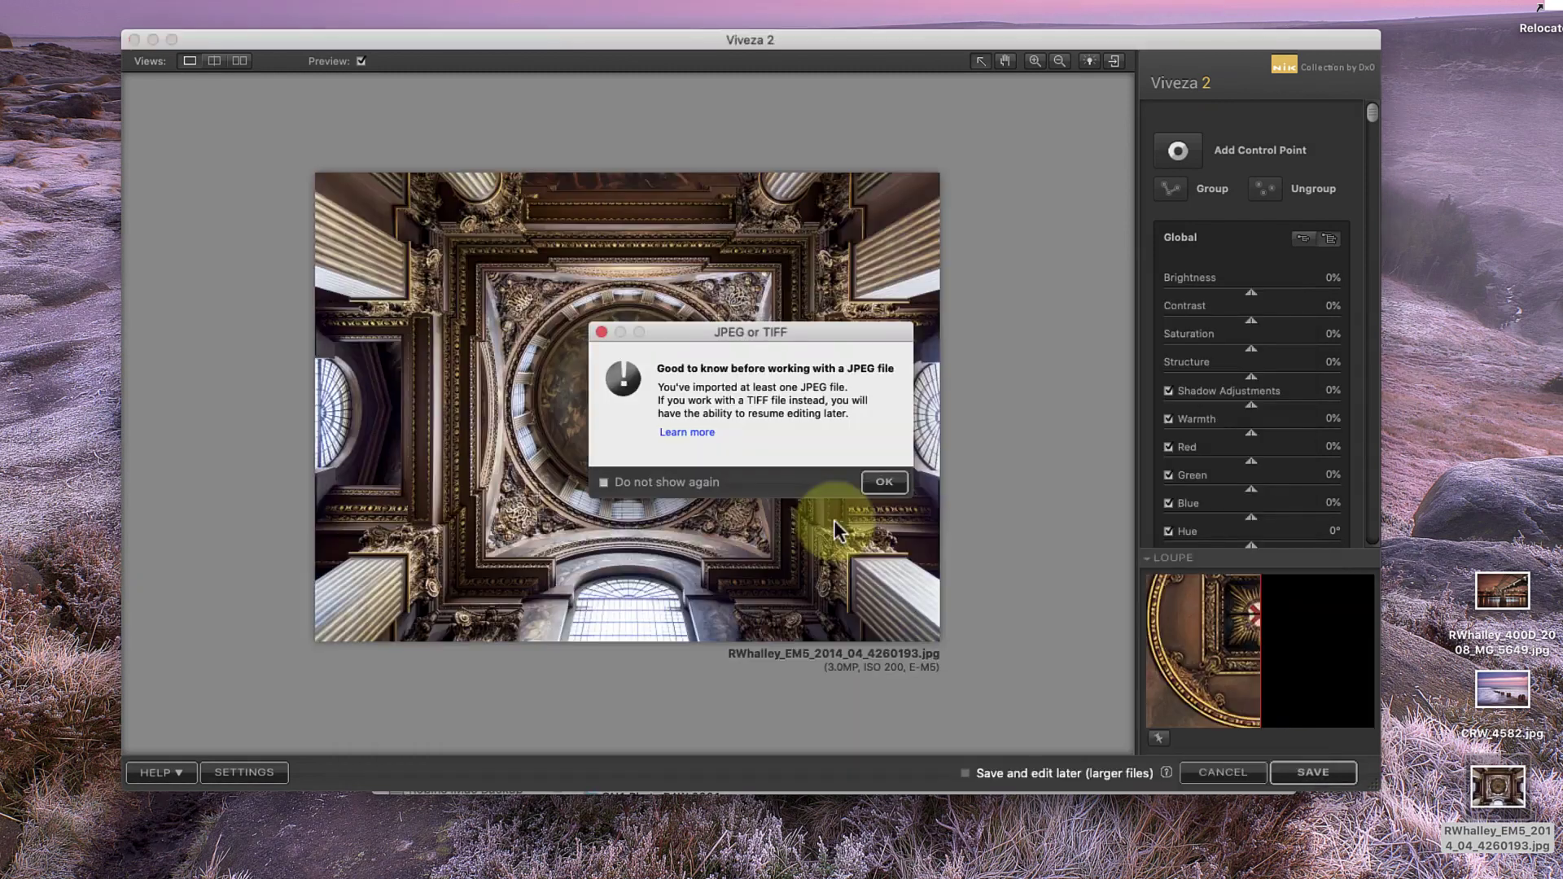
Dismiss the JPEG notice and raise Global Saturation and Shadow Adjustments to about 22%.
{"action": "left_click", "coordinate": [882, 482]}
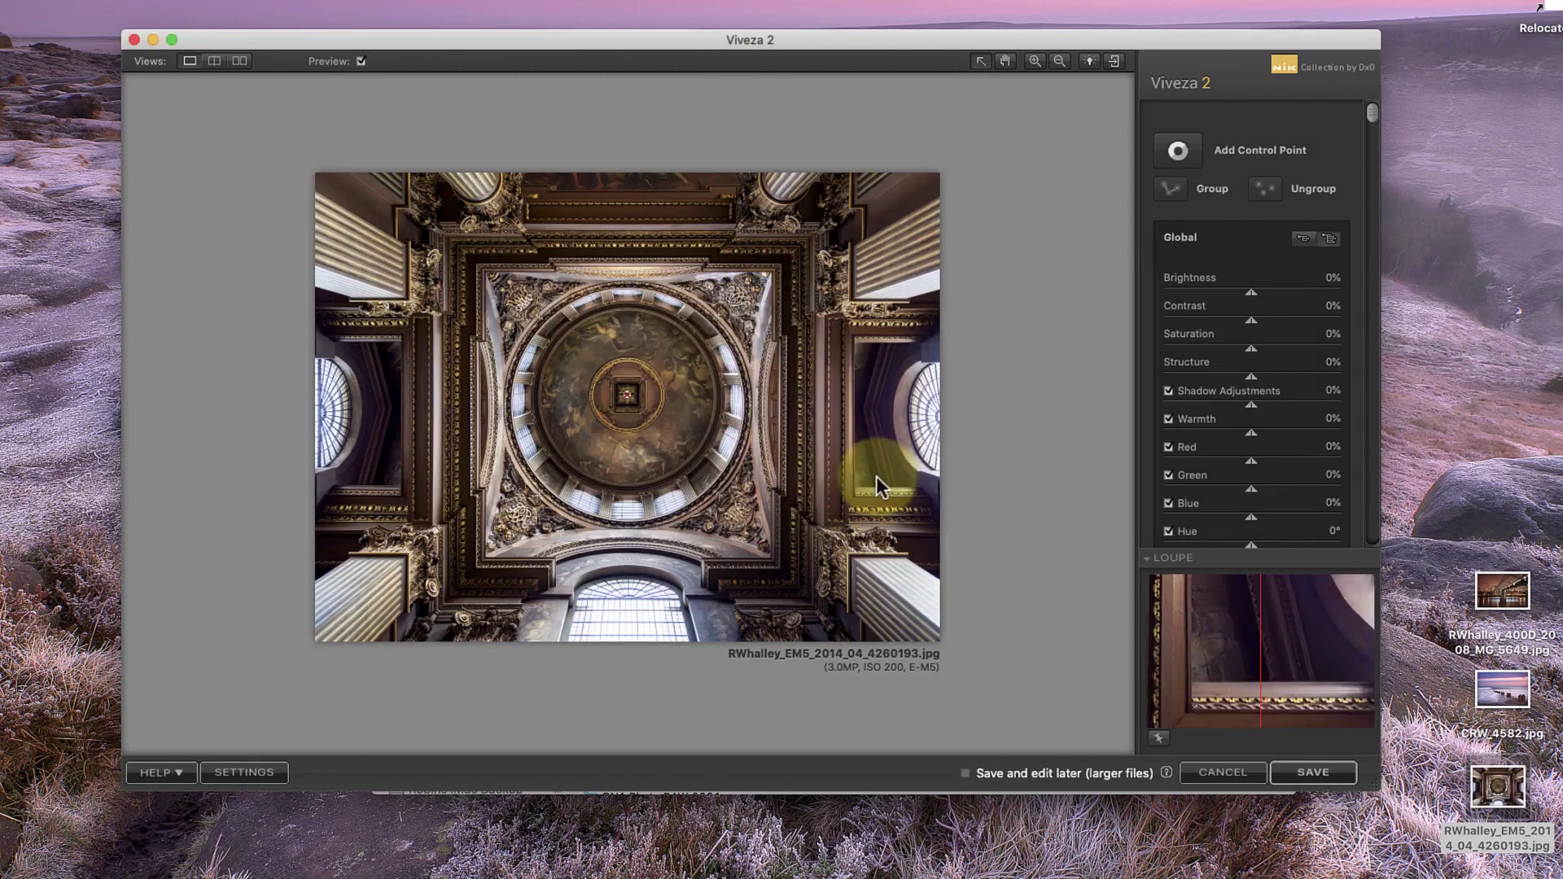
{"action": "scroll", "coordinate": [1249, 349], "scroll_direction": "down", "scroll_amount": 2}
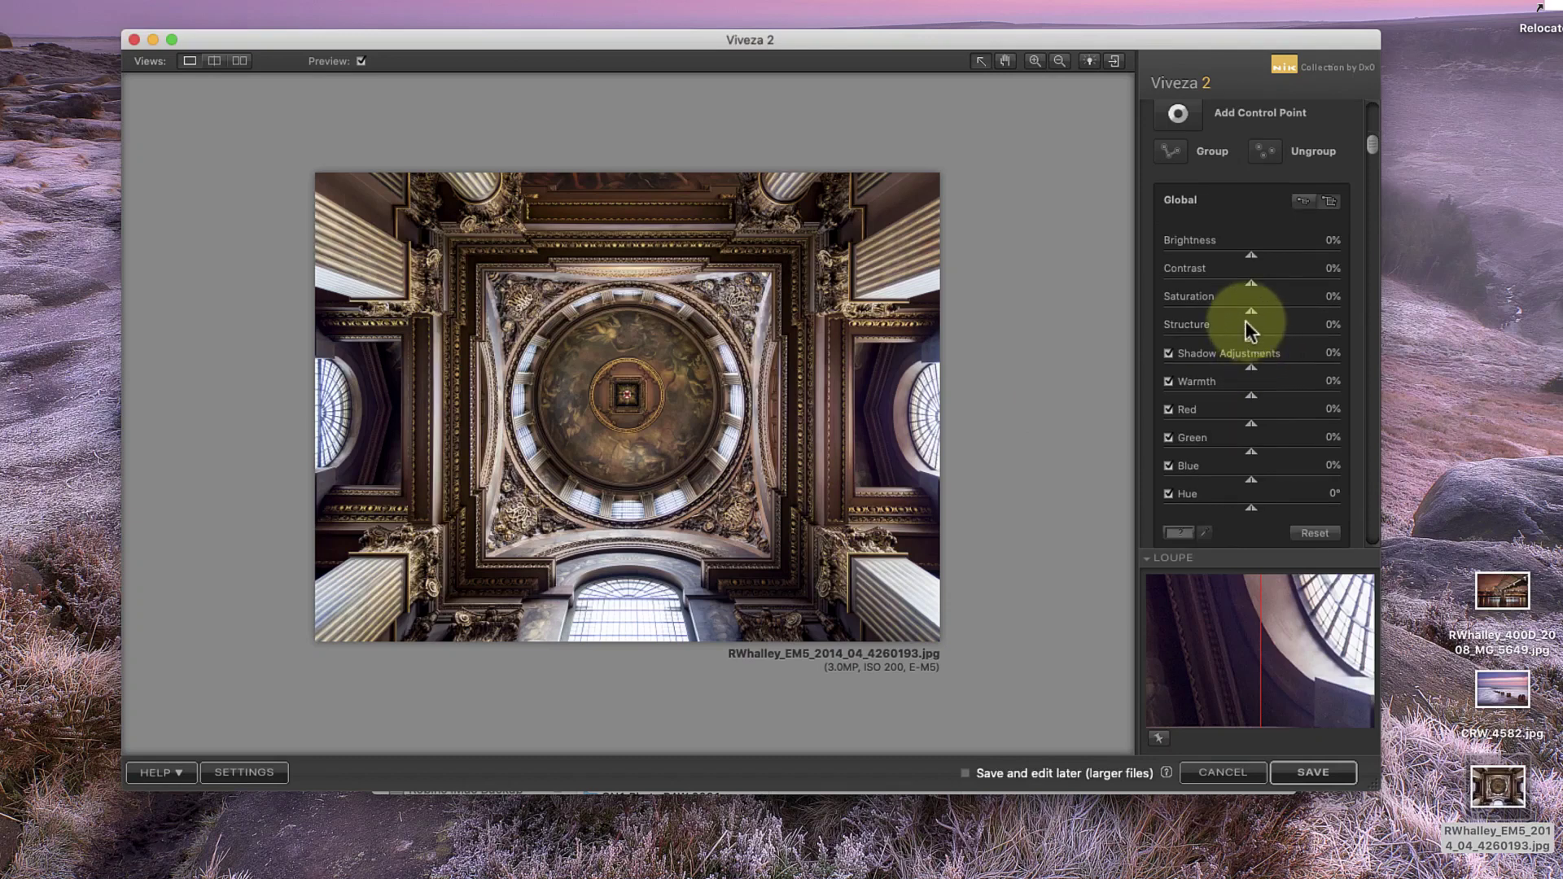
{"action": "mouse_move", "coordinate": [1254, 310]}
{"action": "left_mouse_down"}
{"action": "mouse_move", "coordinate": [1268, 311]}
{"action": "mouse_move", "coordinate": [1265, 285]}
{"action": "left_mouse_up"}
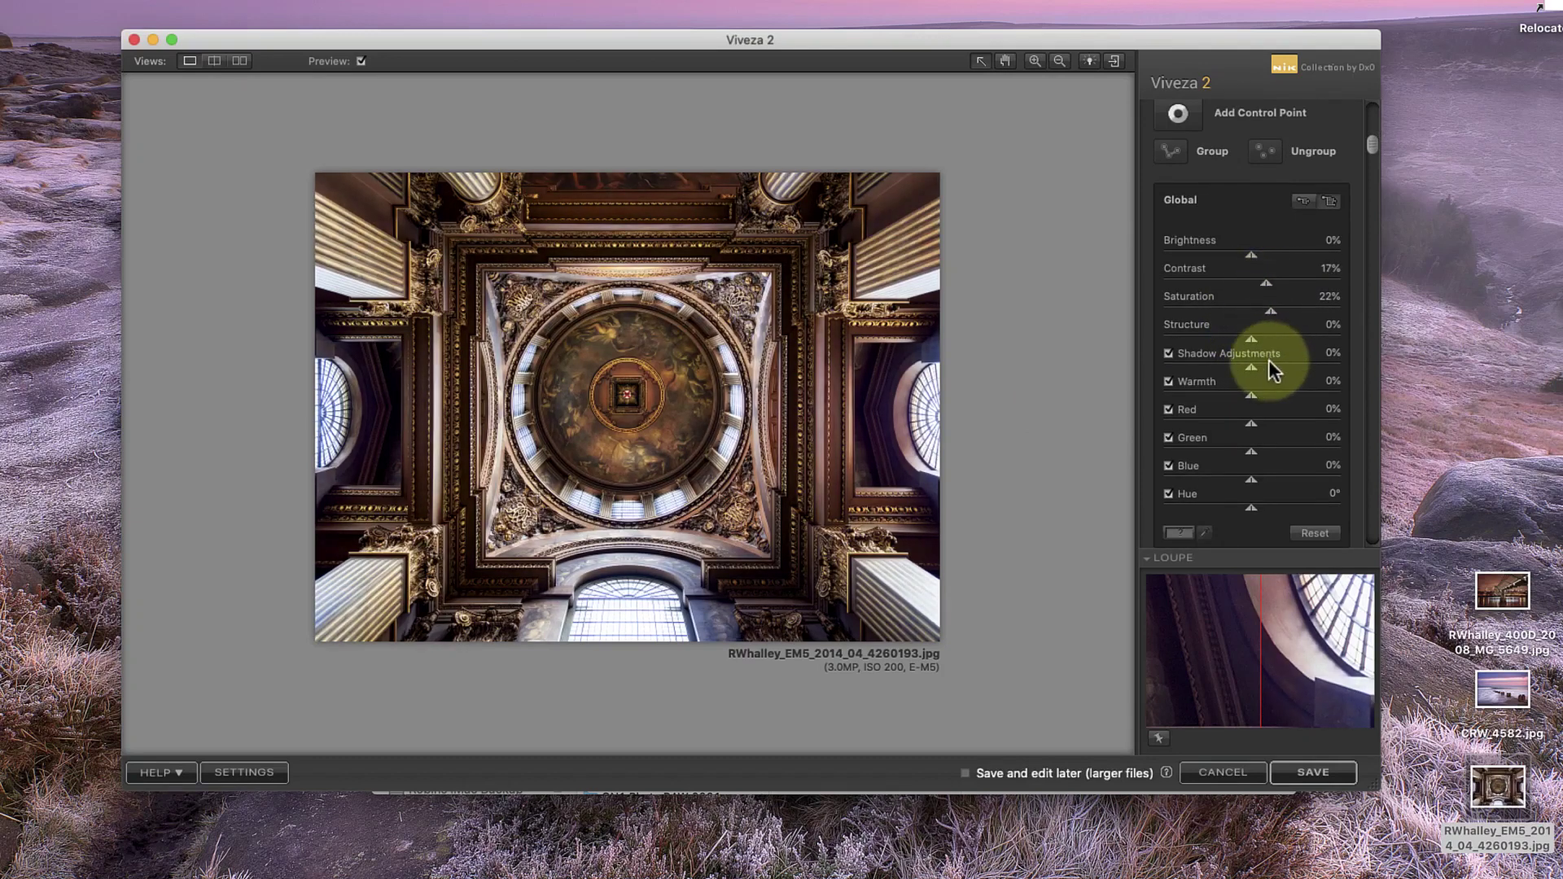
{"action": "left_click_drag", "start_coordinate": [1250, 366], "coordinate": [1272, 366]}
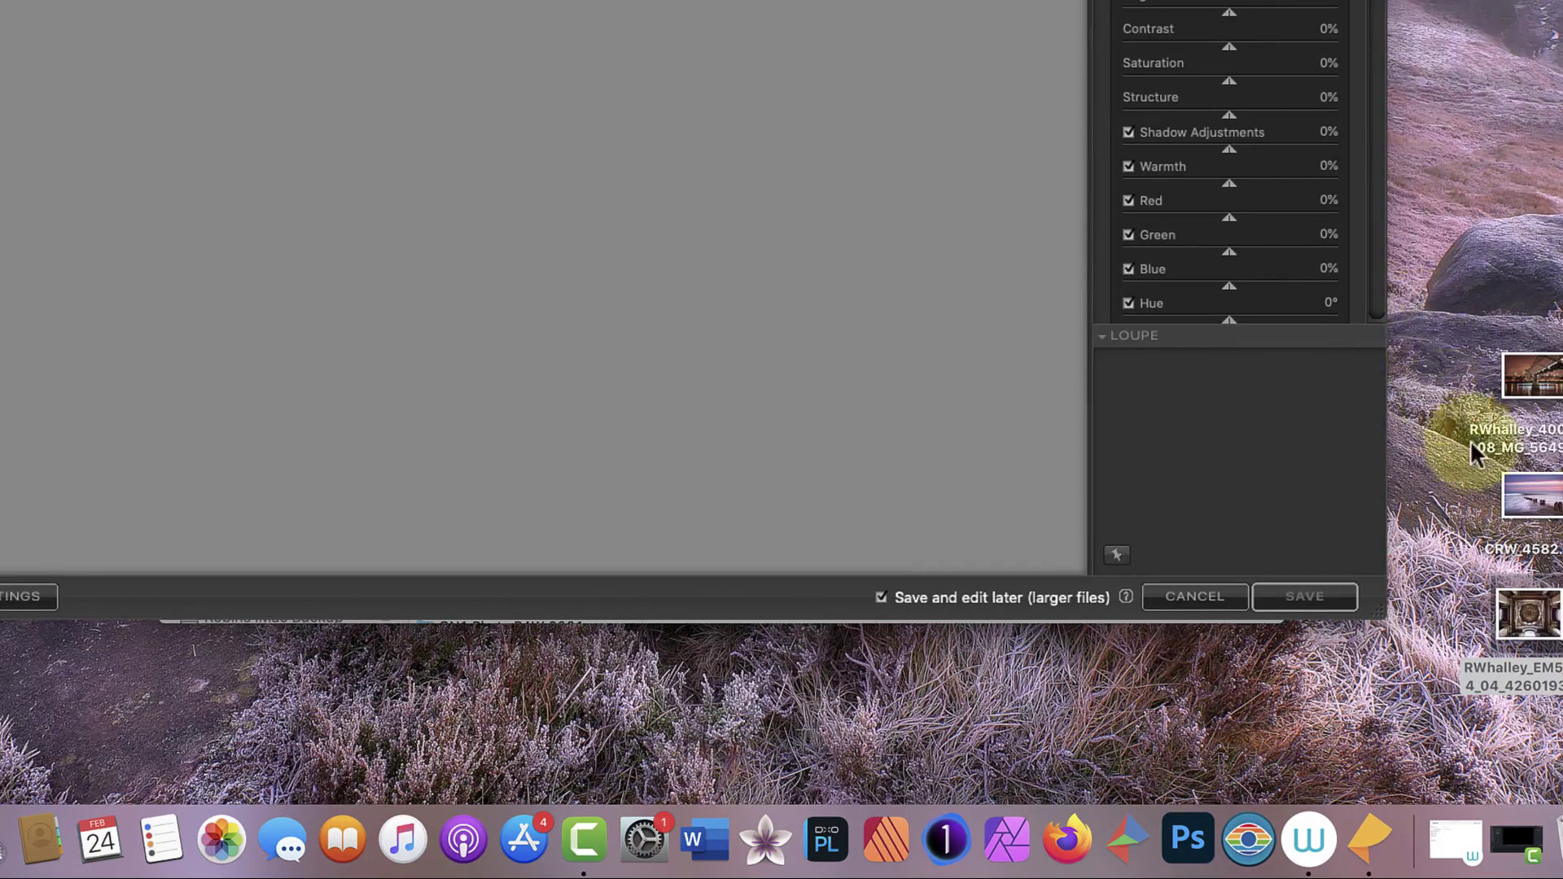
Drag CRW_4582.jpg from the desktop into Viveza 2 and dismiss the JPEG notice.
{"action": "left_click", "coordinate": [1551, 627]}
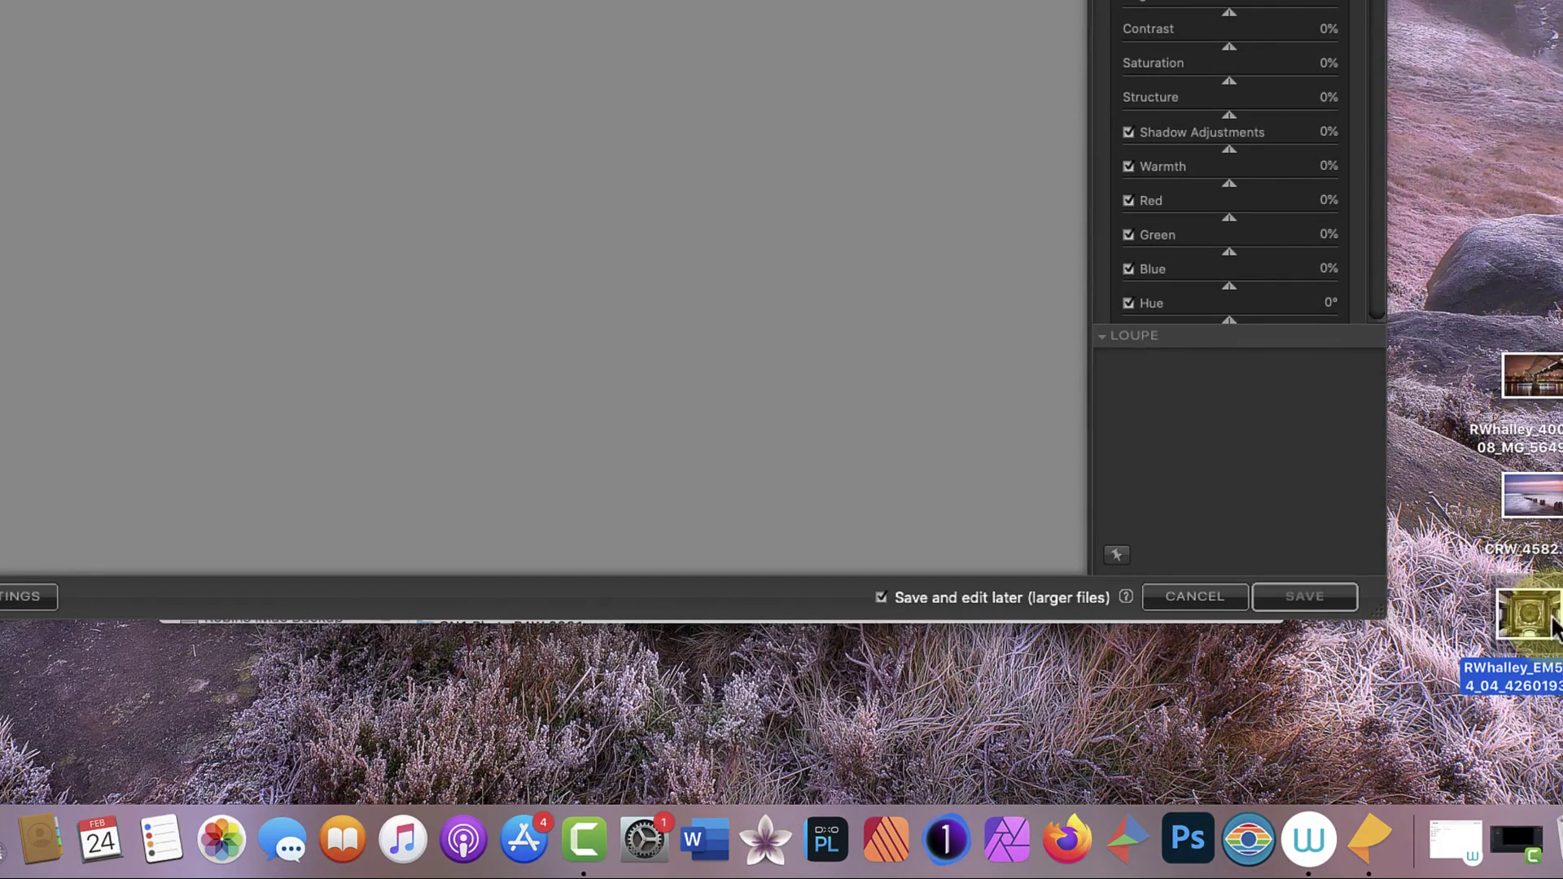
{"action": "left_click_drag", "start_coordinate": [1541, 515], "coordinate": [1391, 850]}
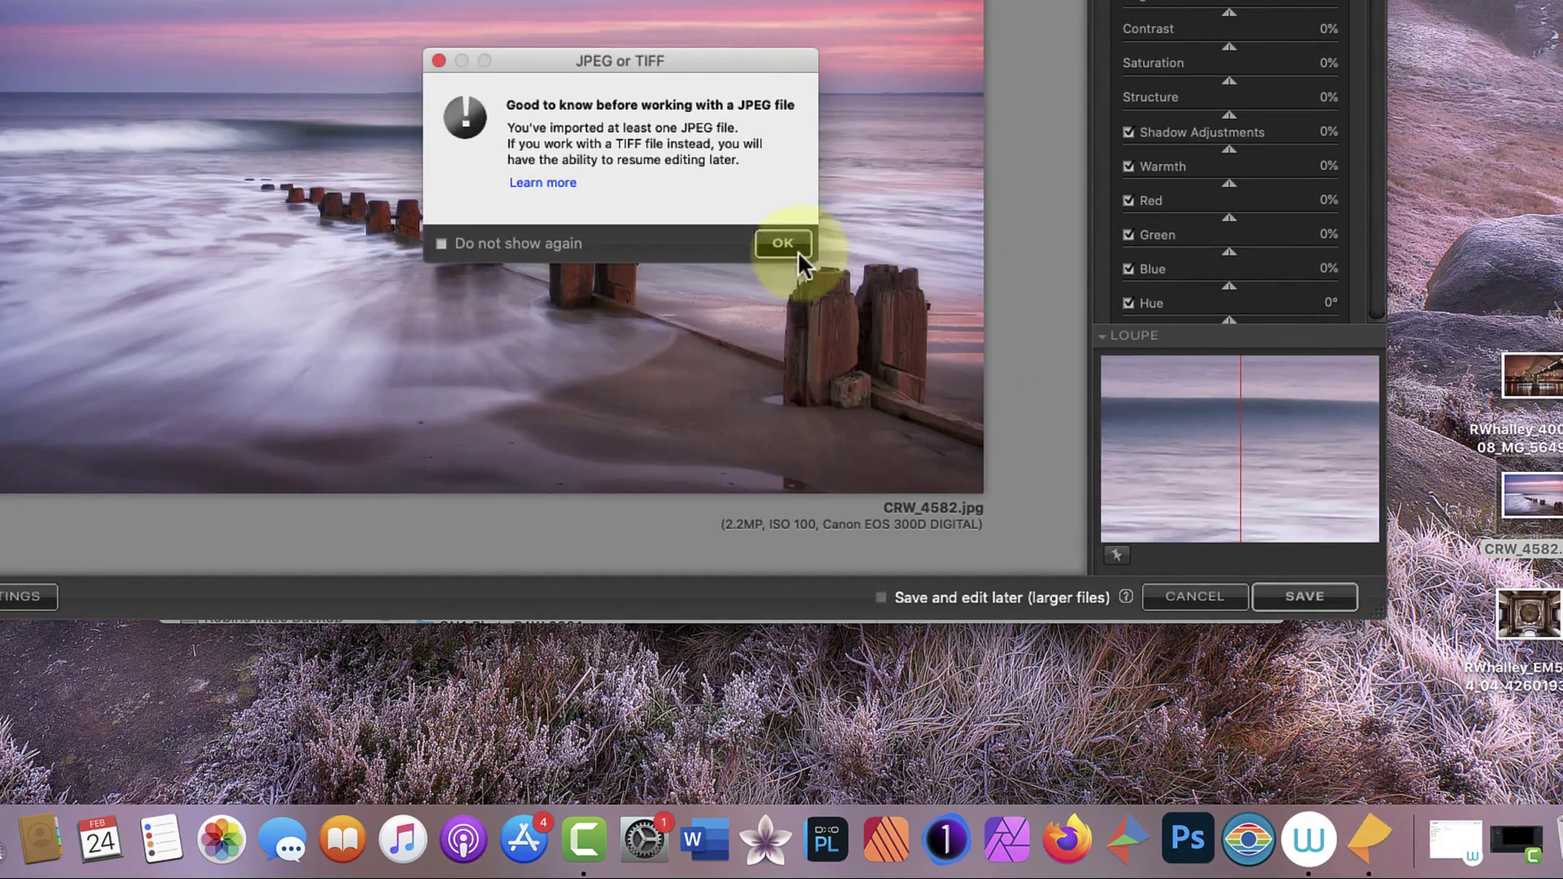
{"action": "left_click", "coordinate": [783, 244]}
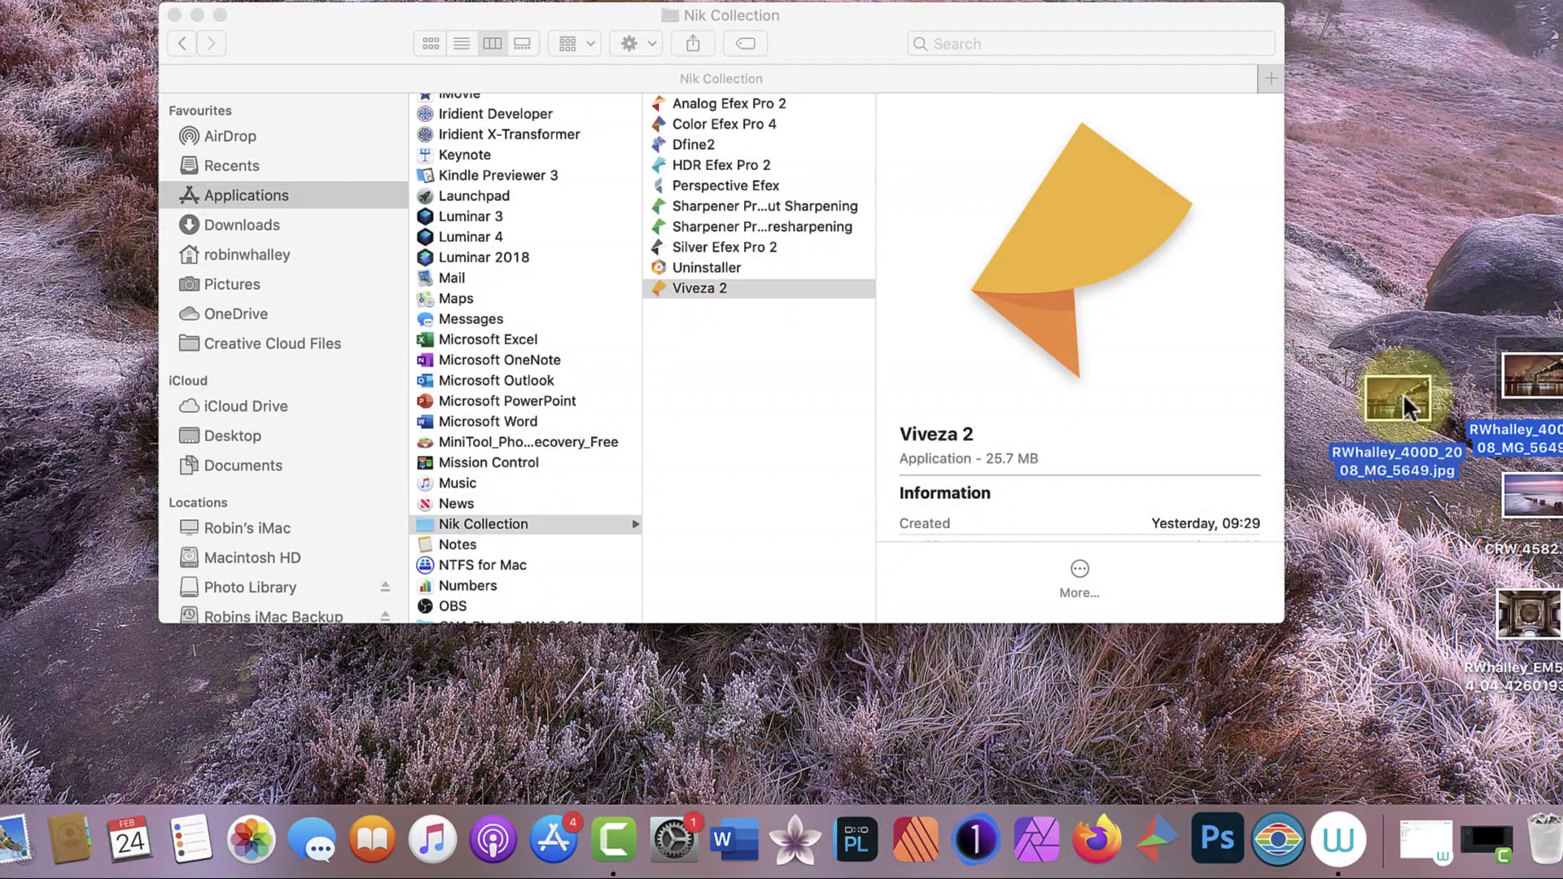
Send the night-time bridge photo to the Color Efex Pro 4 Dock icon and clear the JPEG notice.
{"action": "left_click_drag", "start_coordinate": [1406, 405], "coordinate": [1170, 854]}
{"action": "left_click", "coordinate": [1351, 519]}
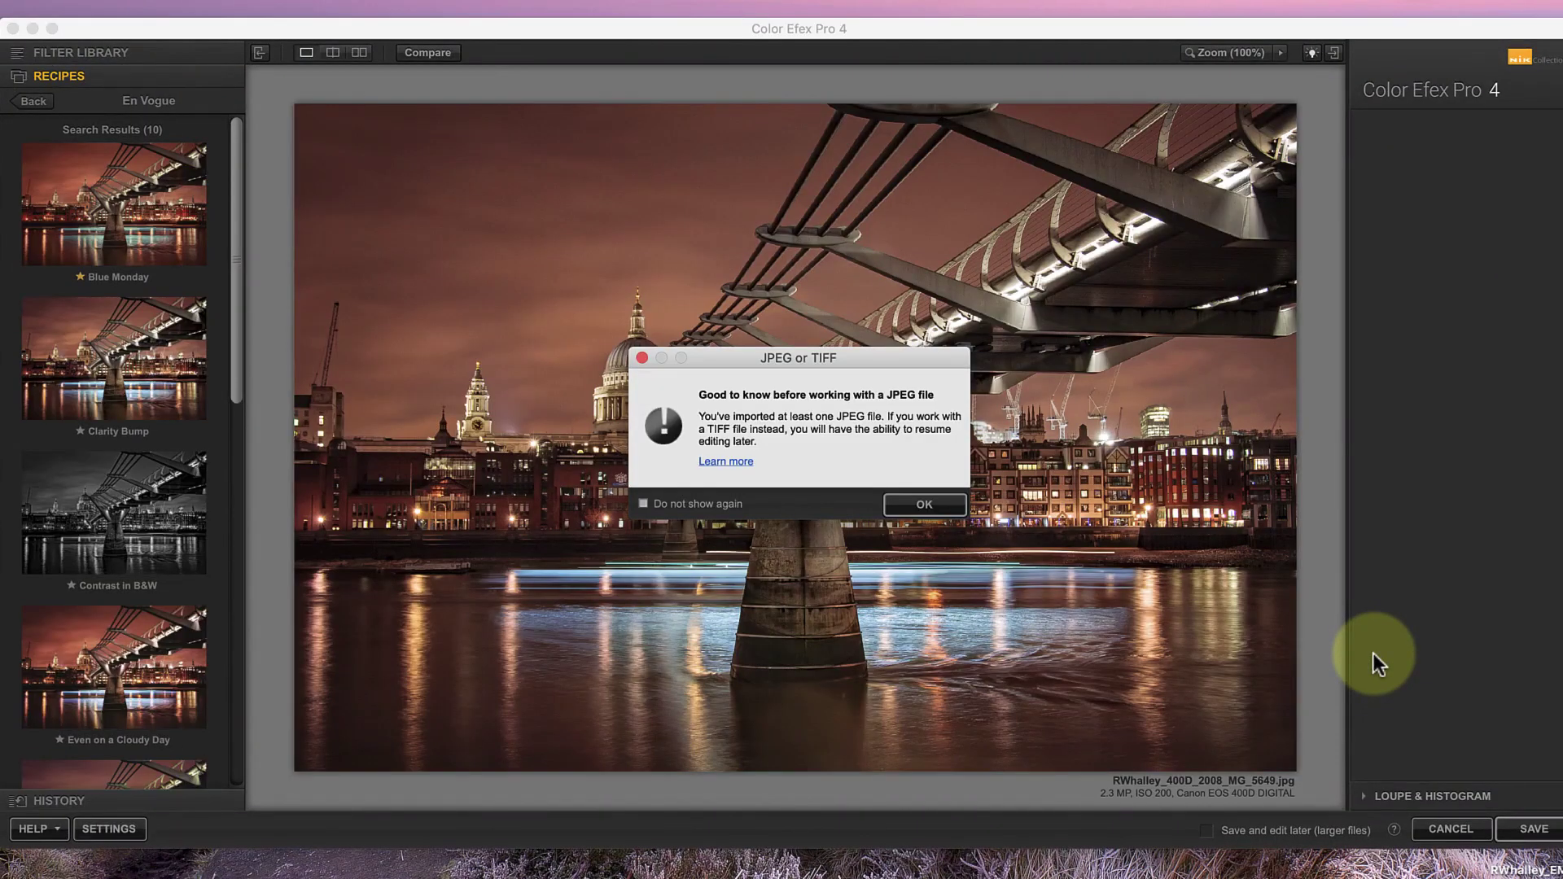
{"action": "left_click", "coordinate": [924, 505]}
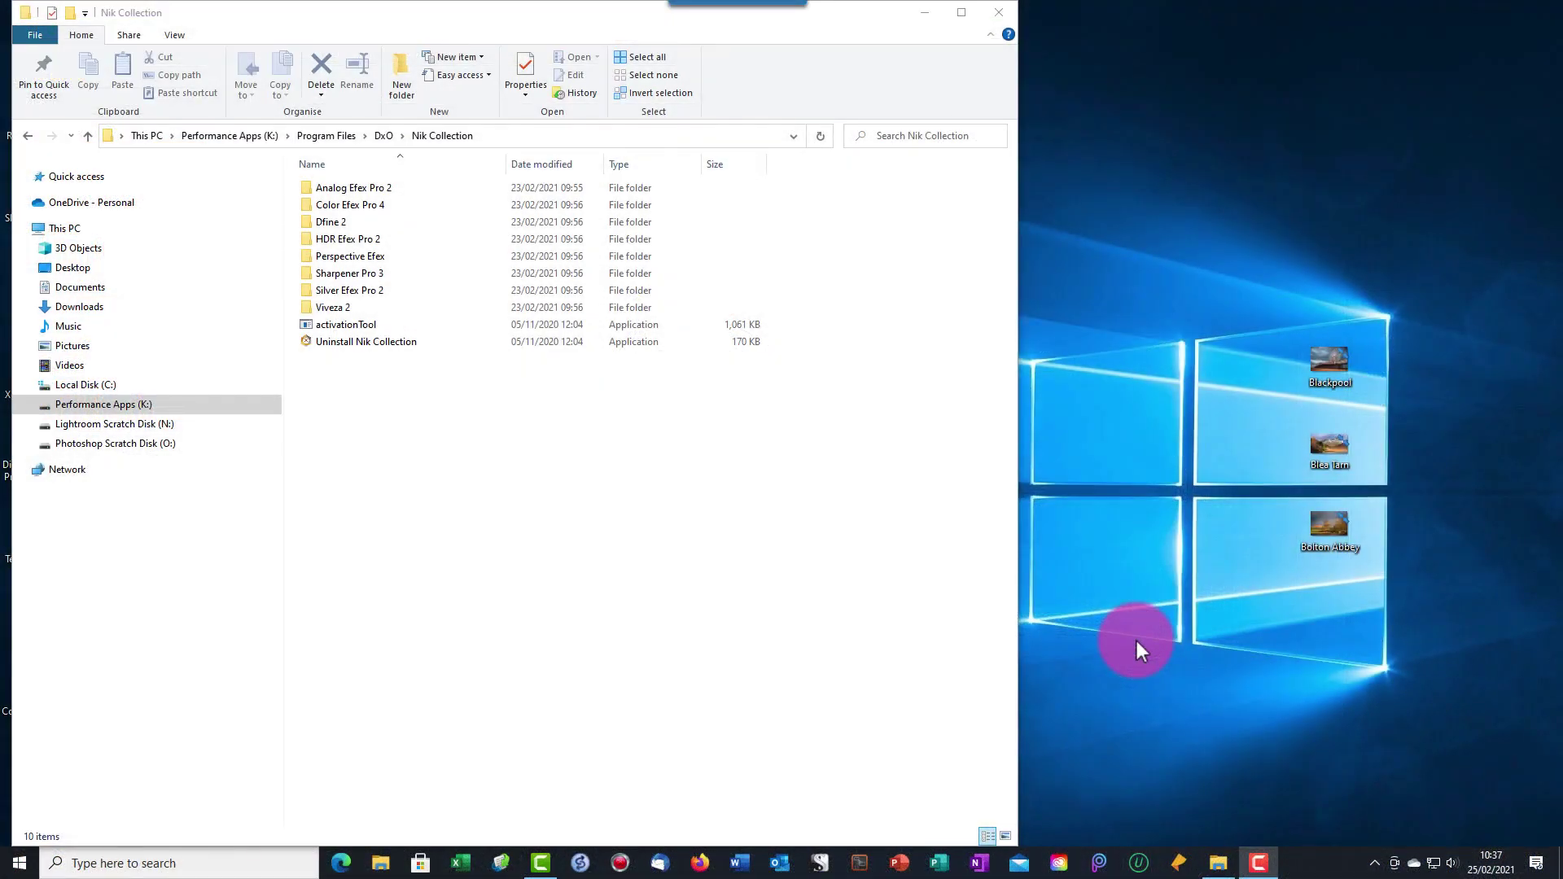
Launch and close Viveza 2 empty, then pin Bolton Abbey to its jump list and open it.
{"action": "left_click", "coordinate": [1178, 863]}
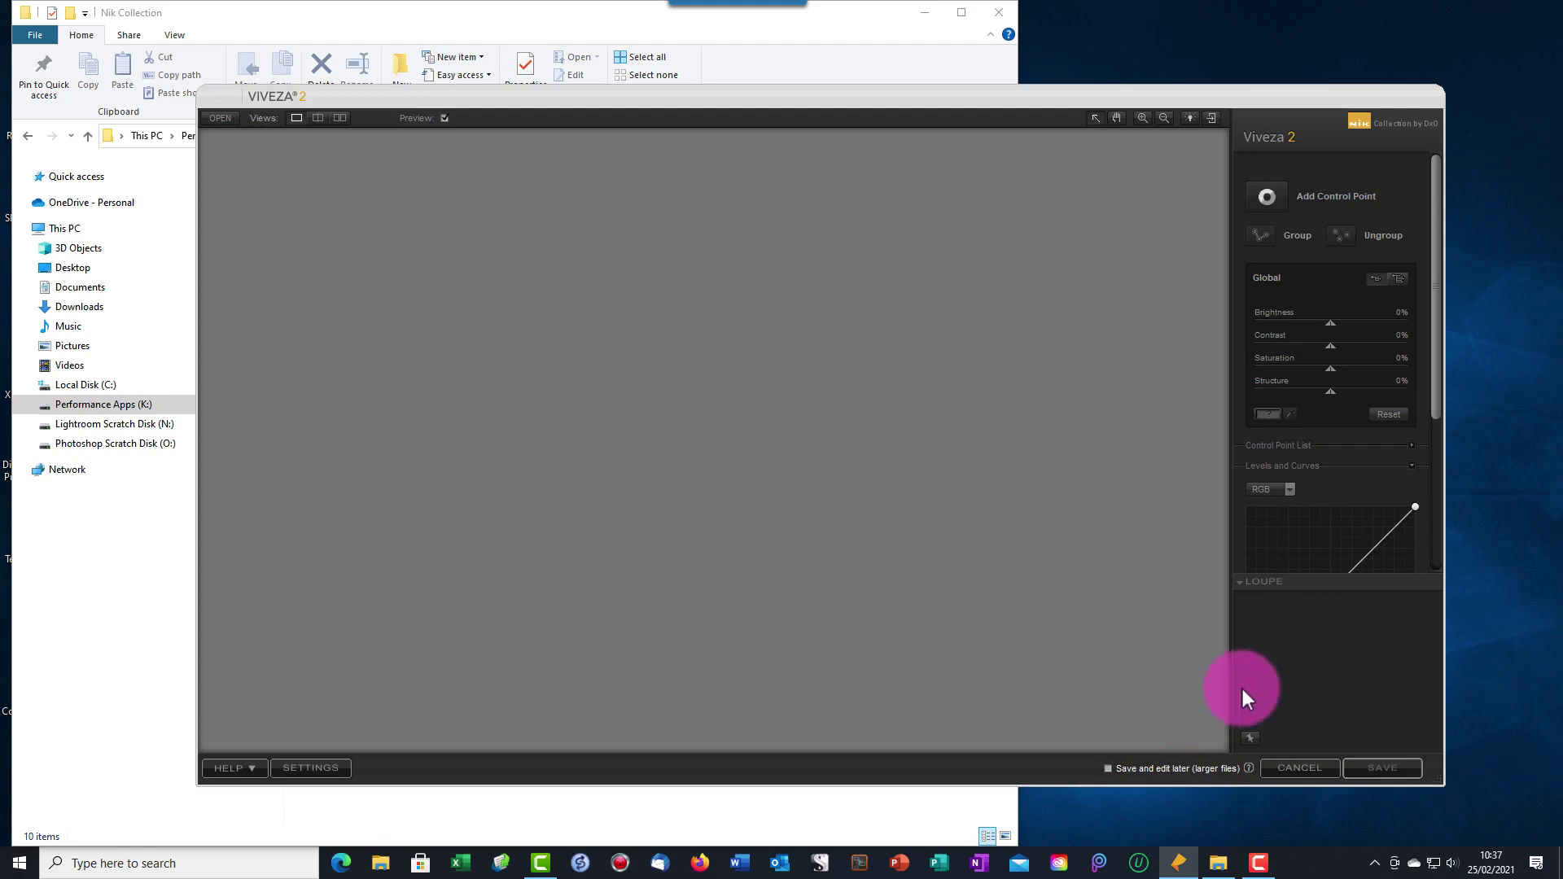
{"action": "left_click", "coordinate": [1316, 765]}
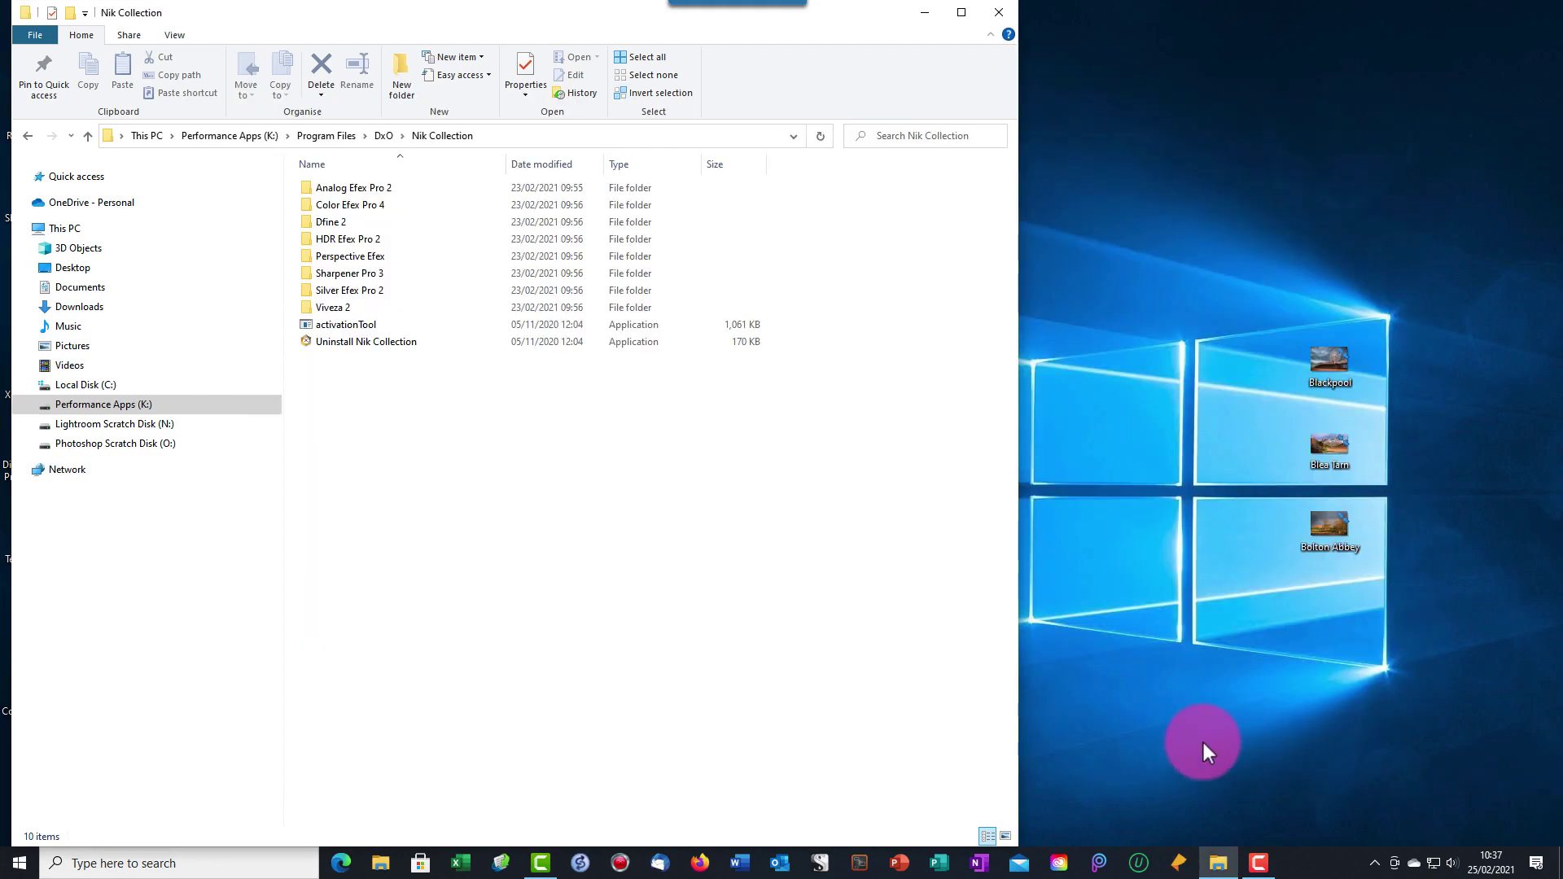
{"action": "left_click", "coordinate": [1346, 515]}
{"action": "left_click_drag", "start_coordinate": [1174, 804], "coordinate": [1187, 870]}
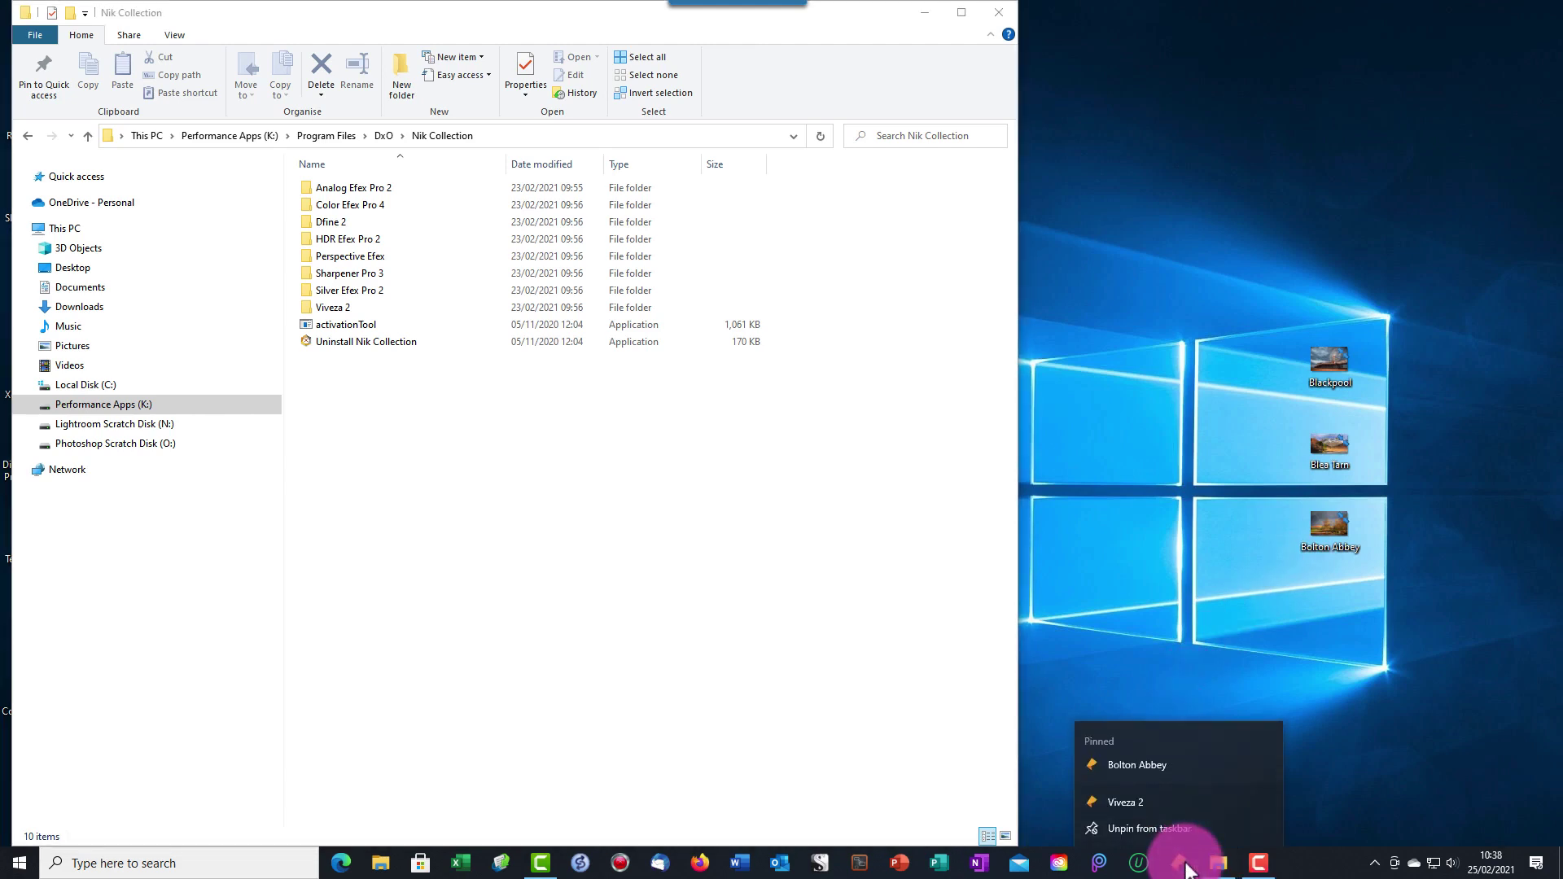
{"action": "left_click", "coordinate": [1136, 762]}
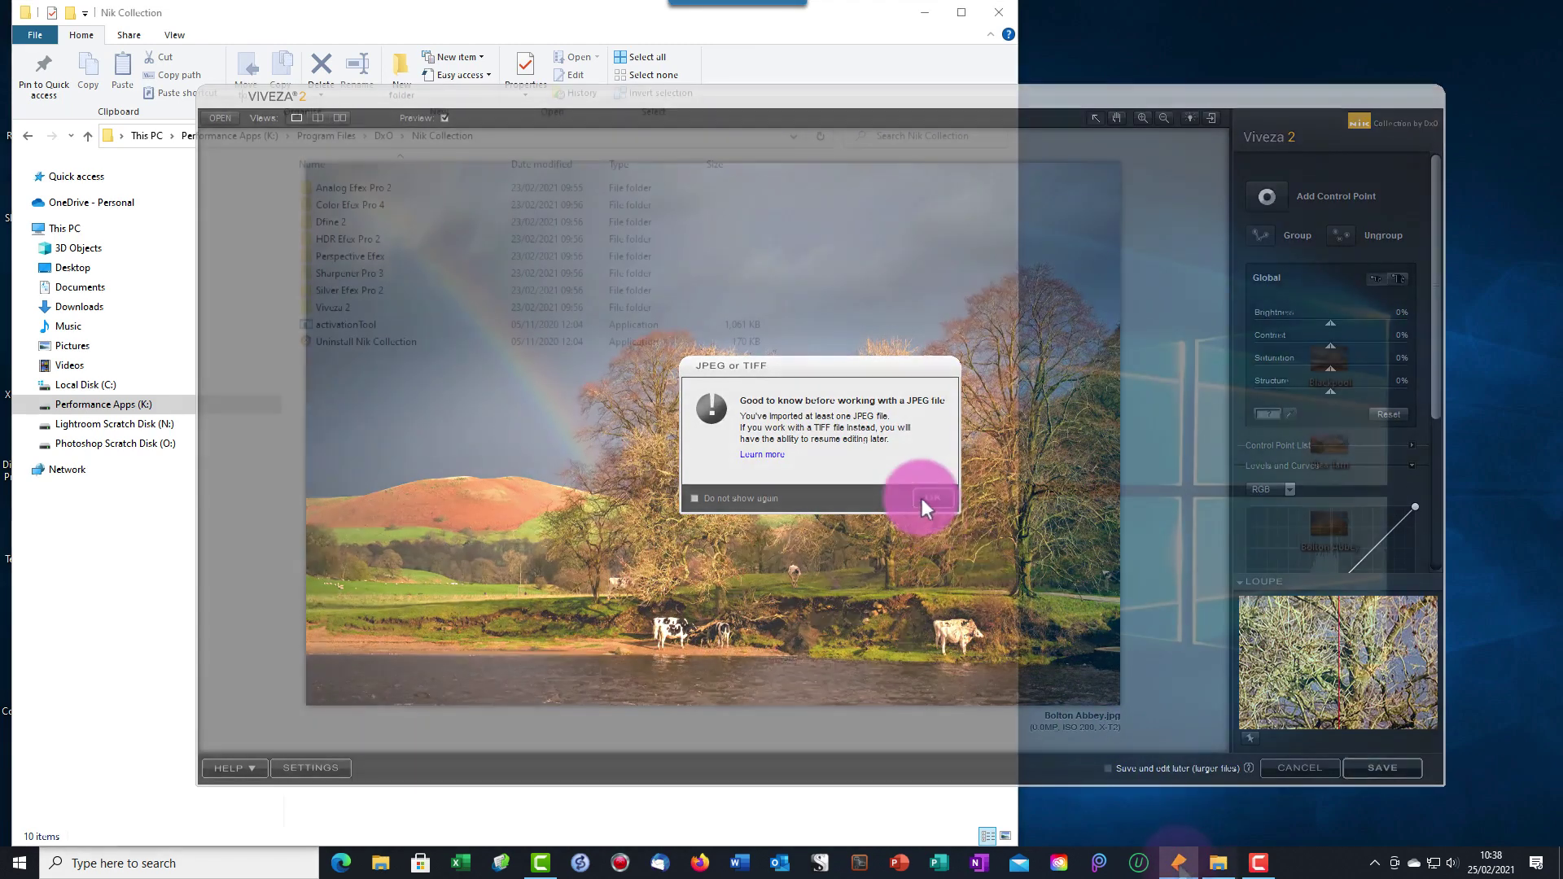
Unpin Bolton Abbey and remove it entirely from Viveza 2's jump list.
{"action": "right_click", "coordinate": [1181, 867]}
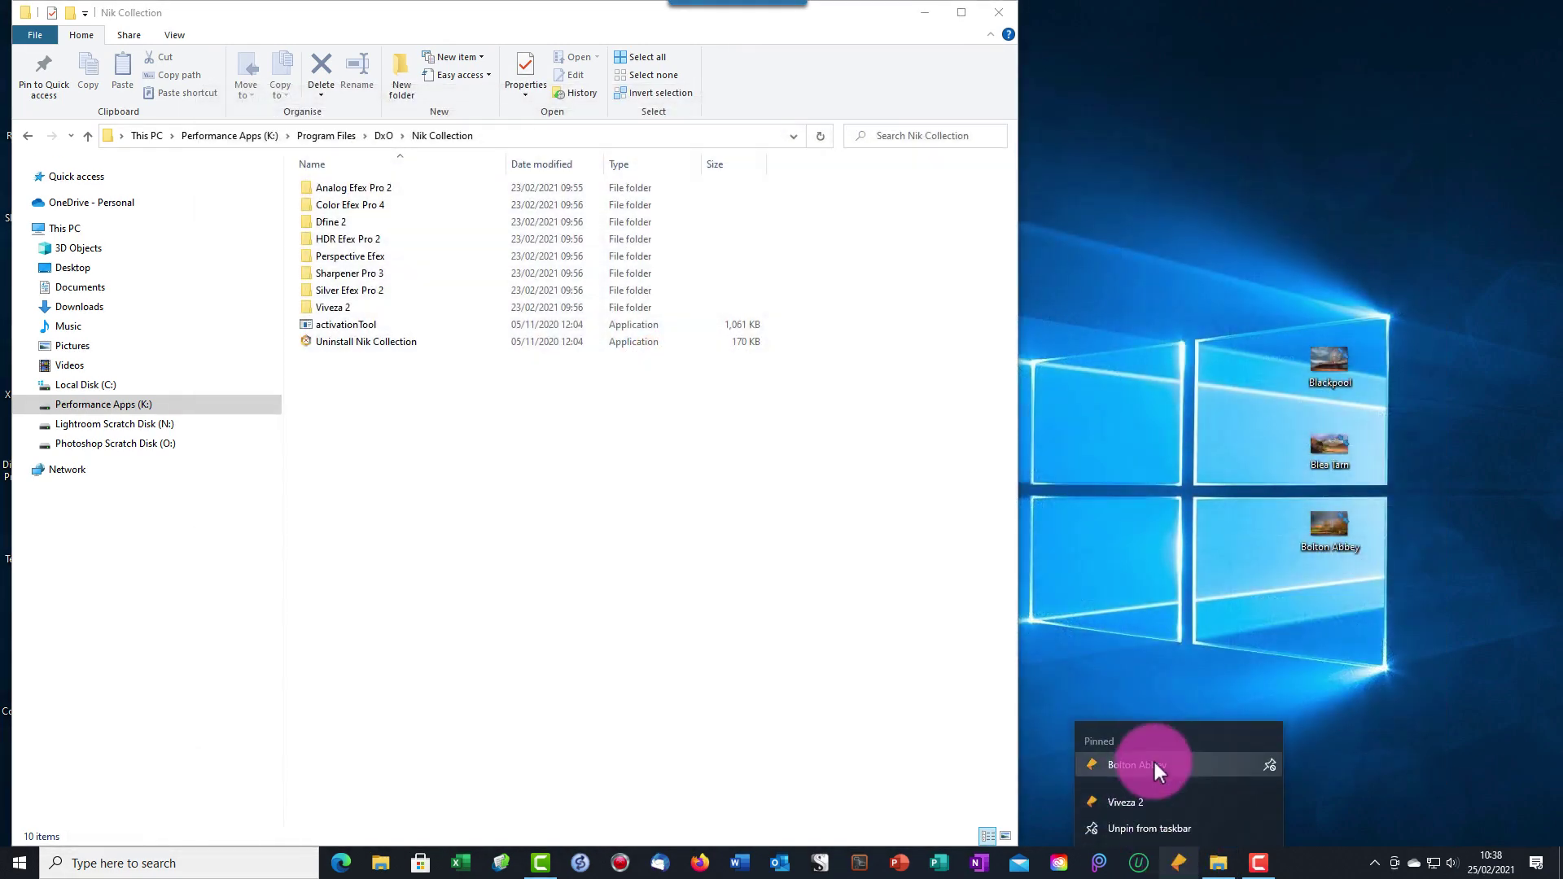
{"action": "right_click", "coordinate": [1269, 763]}
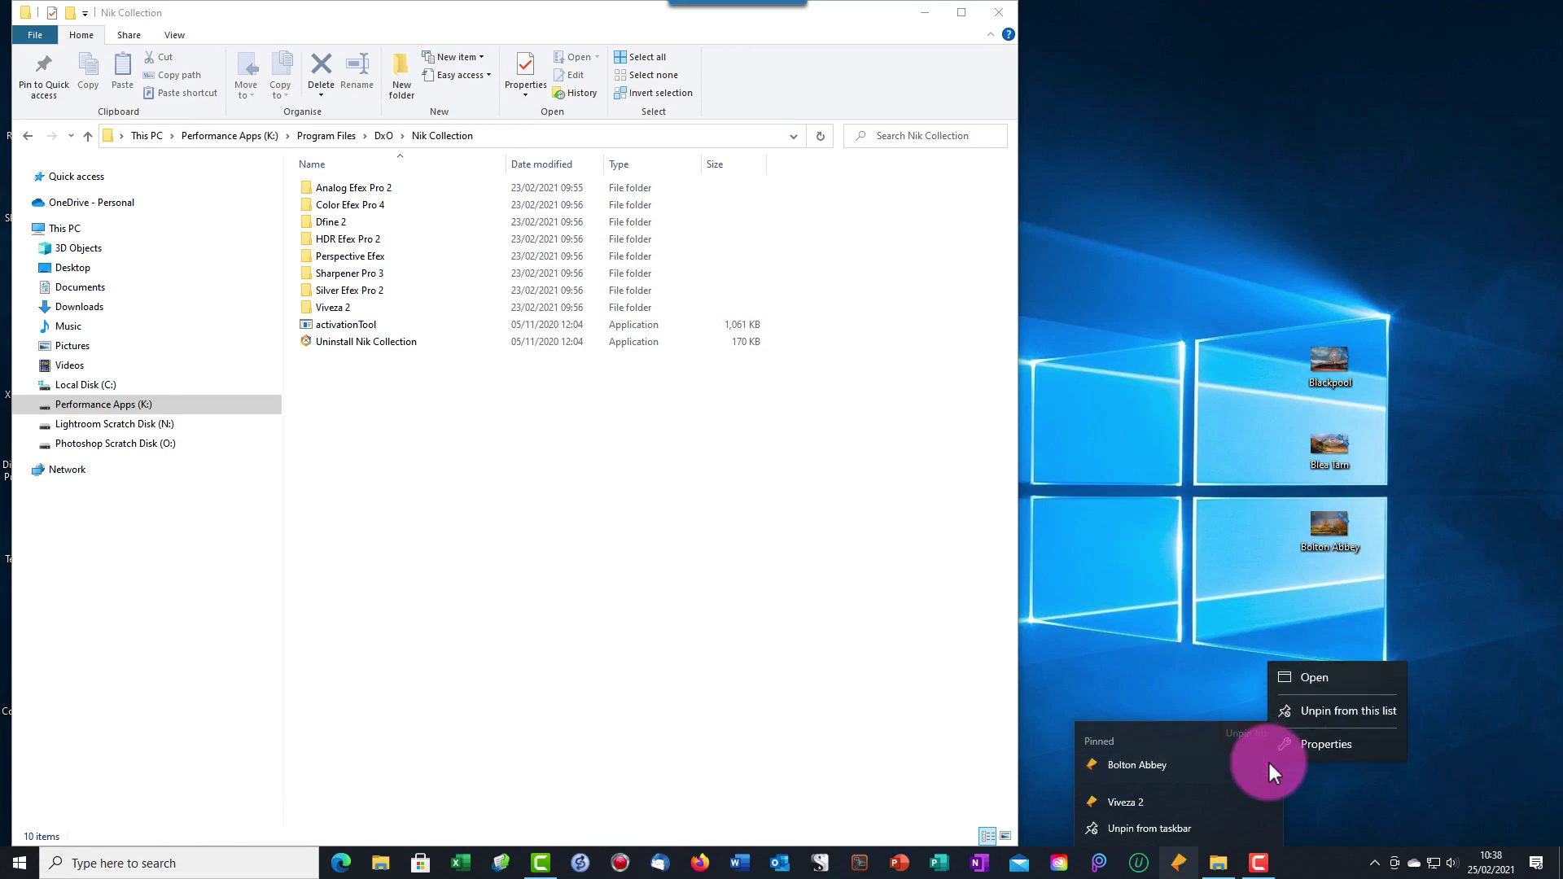
{"action": "left_click", "coordinate": [1331, 710]}
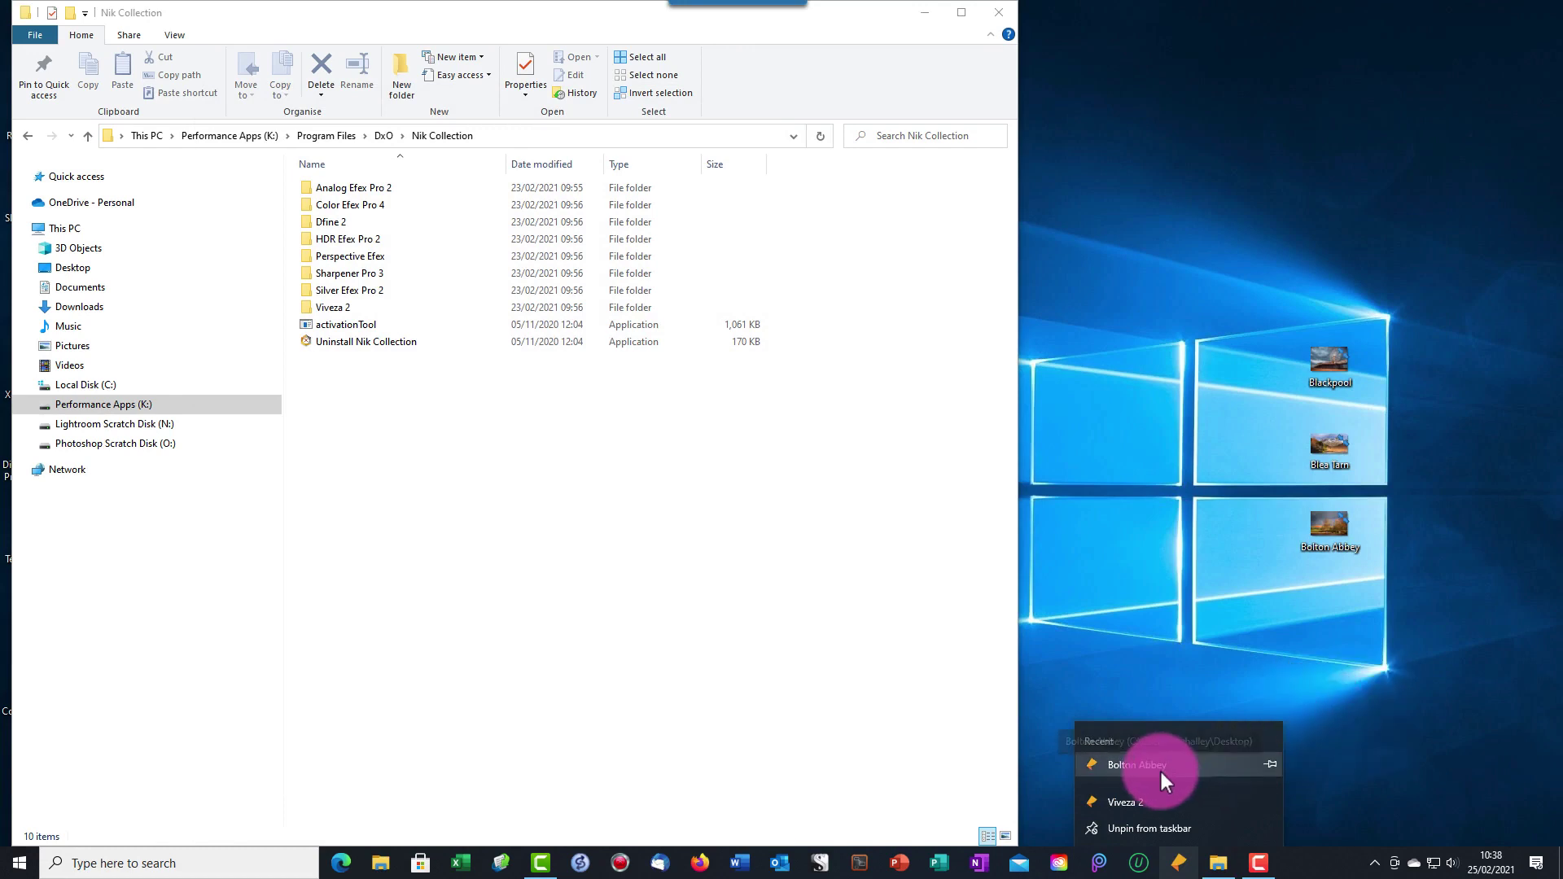
{"action": "right_click", "coordinate": [1160, 772]}
{"action": "left_click", "coordinate": [1218, 721]}
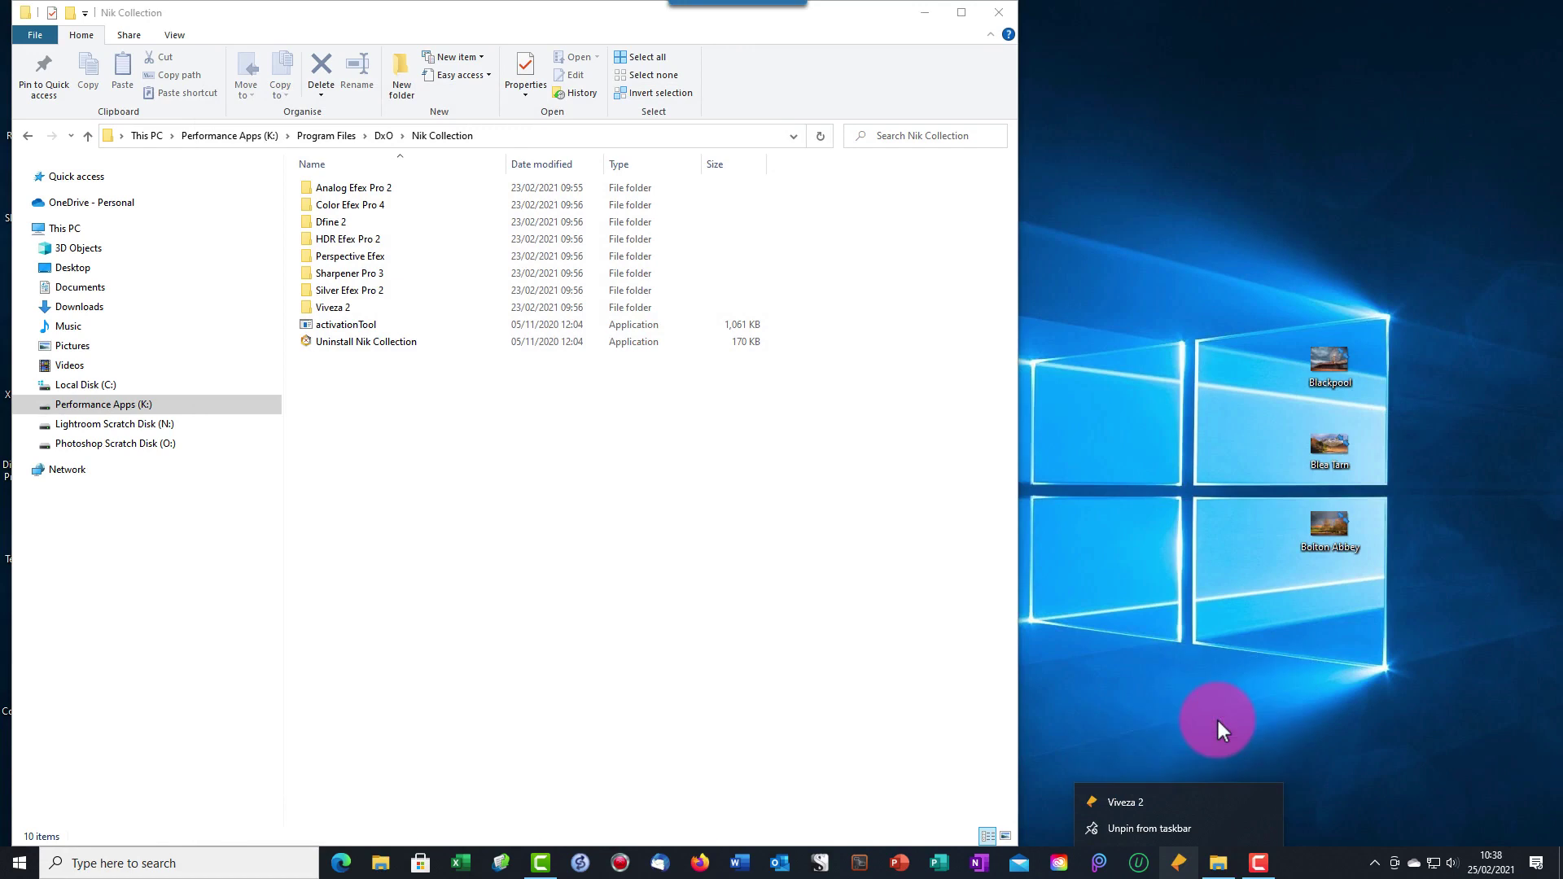
Navigate into the Color Efex Pro 4 (64-Bit) program folder.
{"action": "left_click", "coordinate": [1218, 716]}
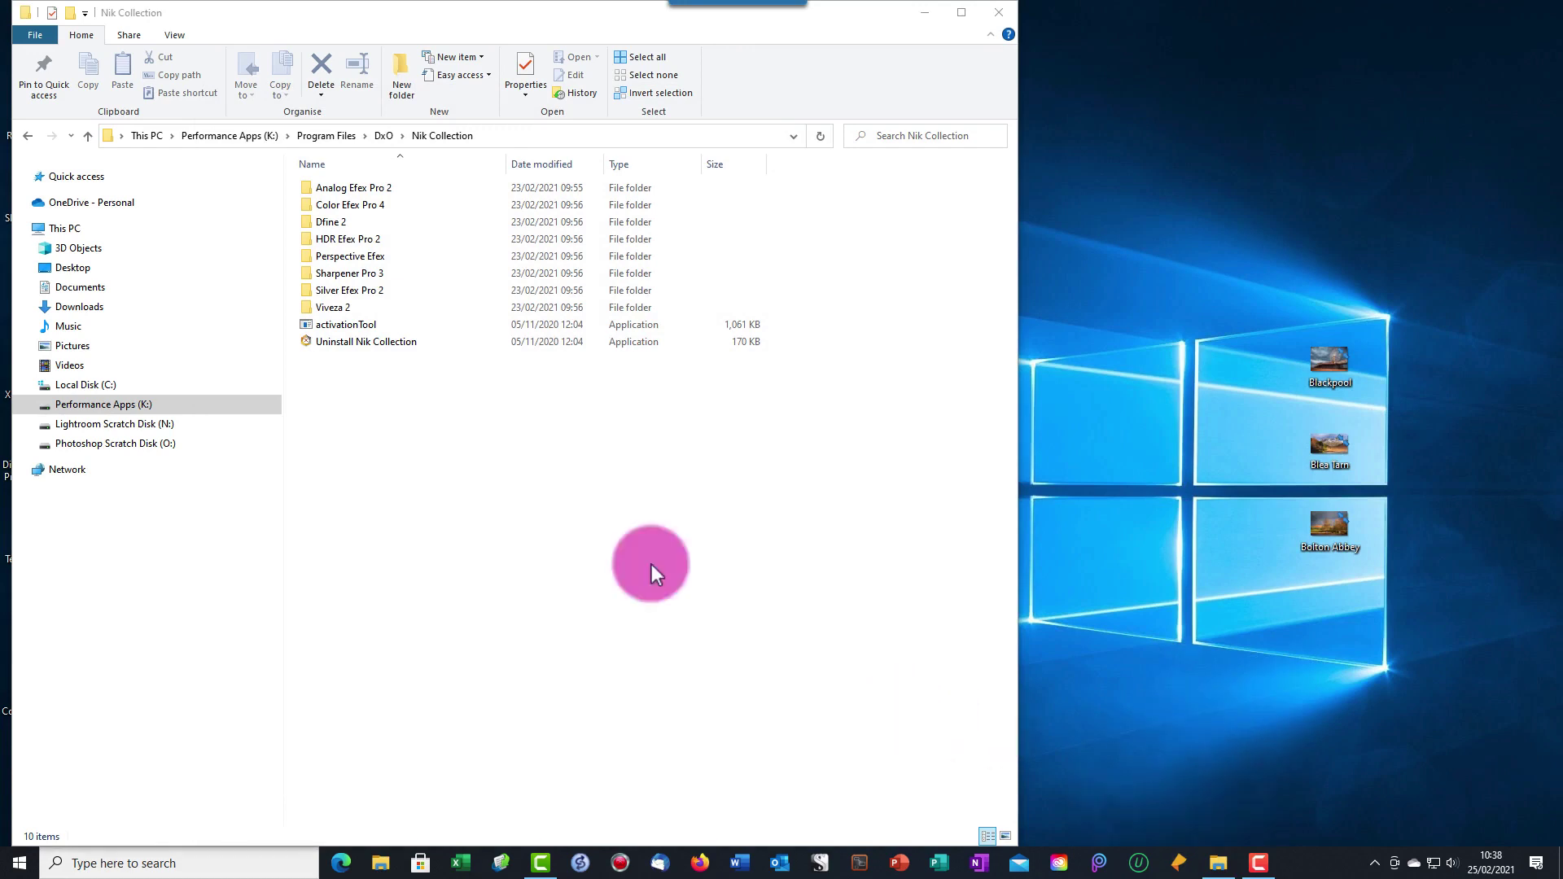
{"action": "double_click", "coordinate": [382, 205]}
{"action": "double_click", "coordinate": [383, 189]}
Put a Color Efex Pro 4 shortcut on the desktop and drop the Bolton Abbey photo onto it.
{"action": "left_click", "coordinate": [363, 203]}
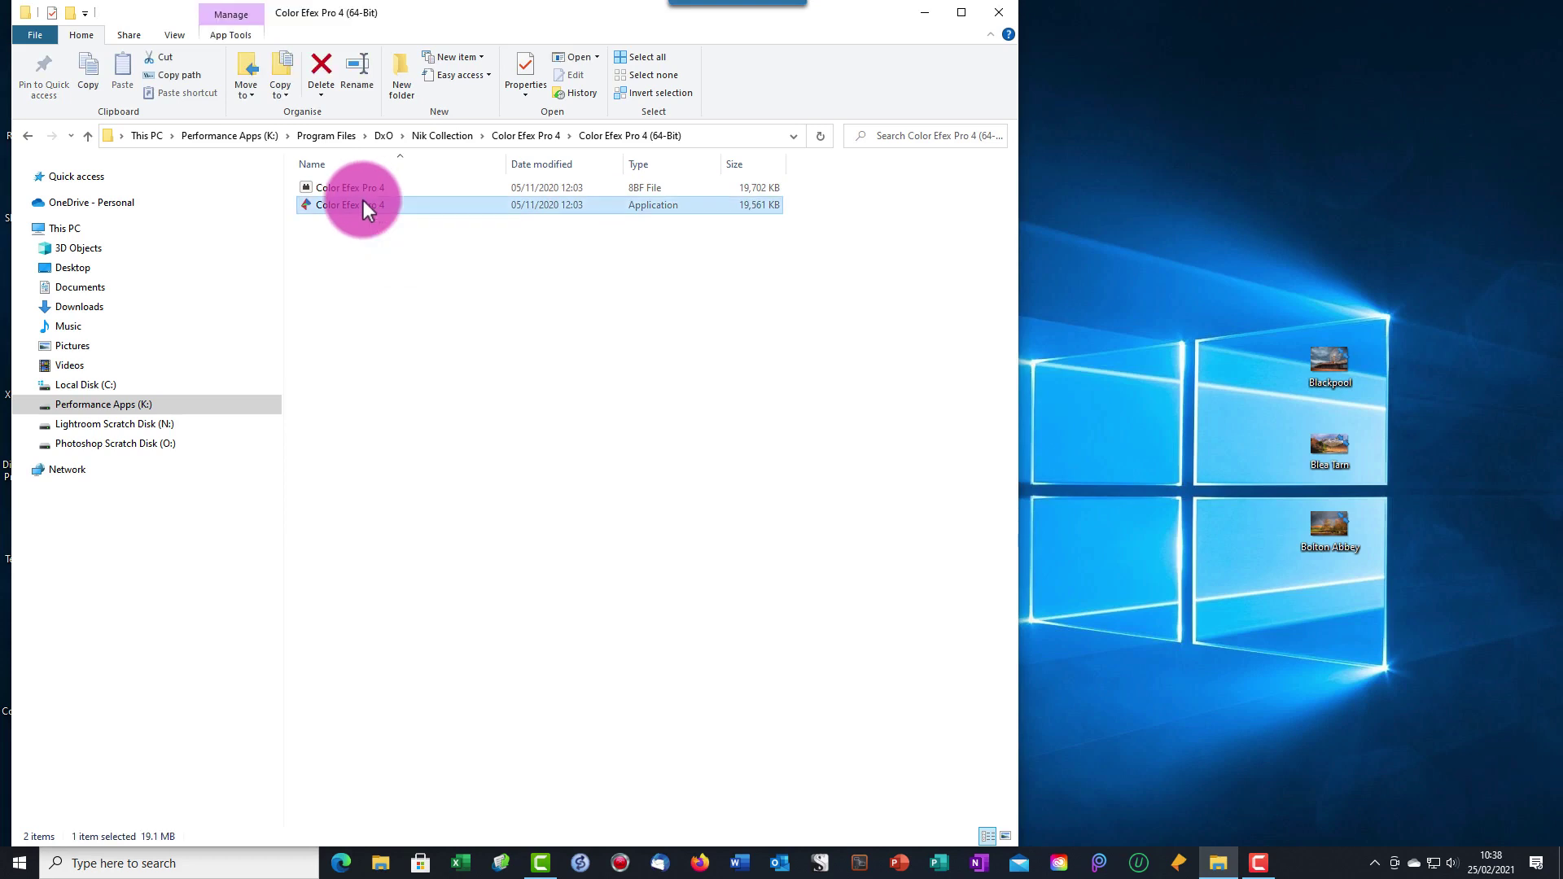
{"action": "right_click", "coordinate": [363, 201]}
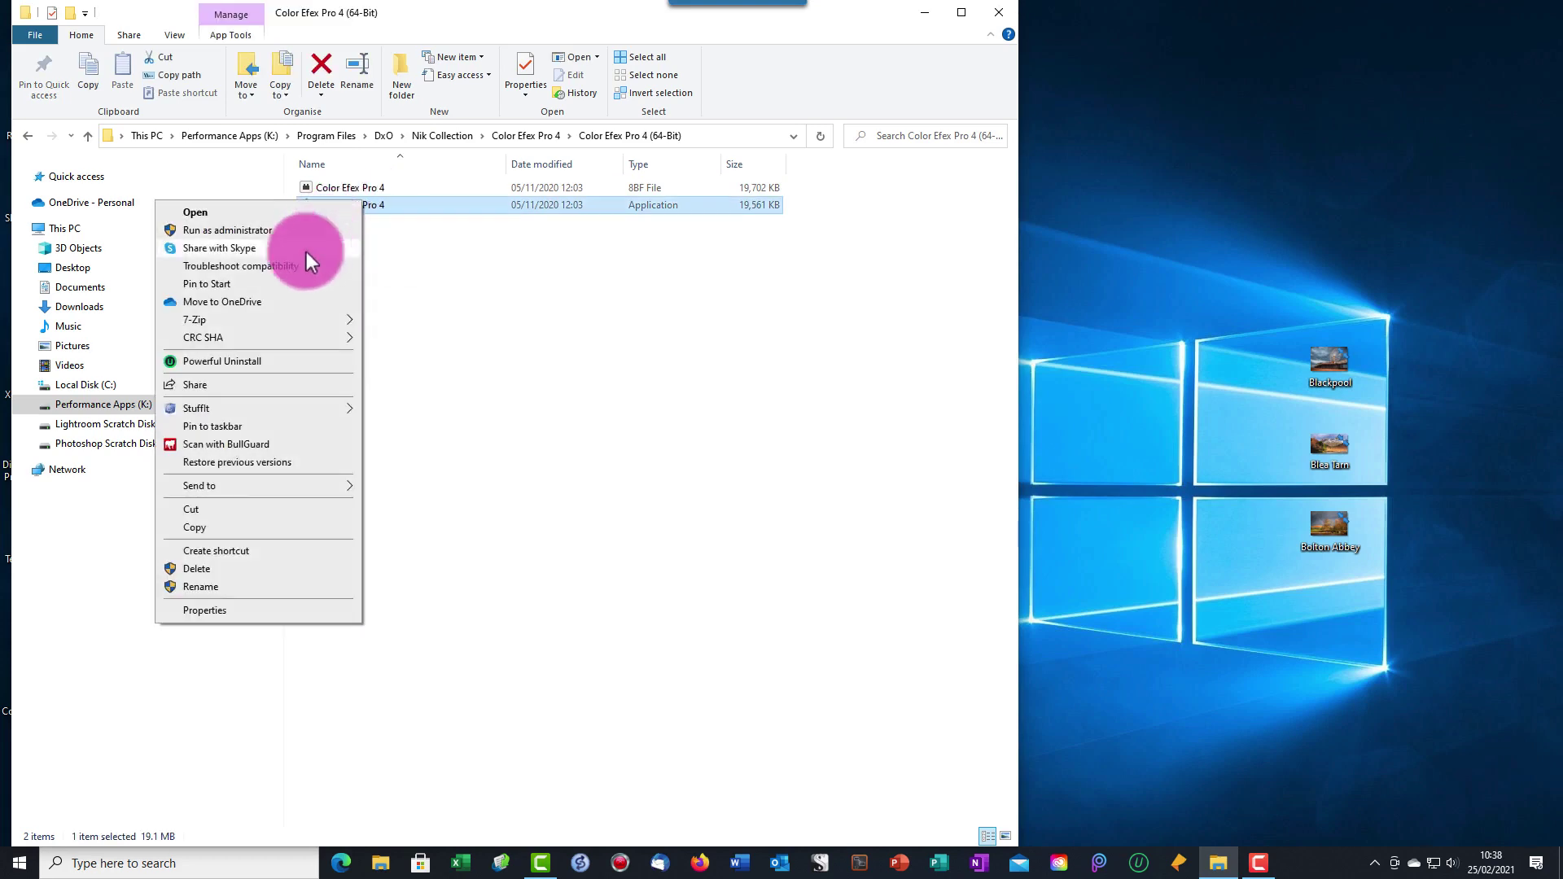
{"action": "left_click", "coordinate": [241, 552]}
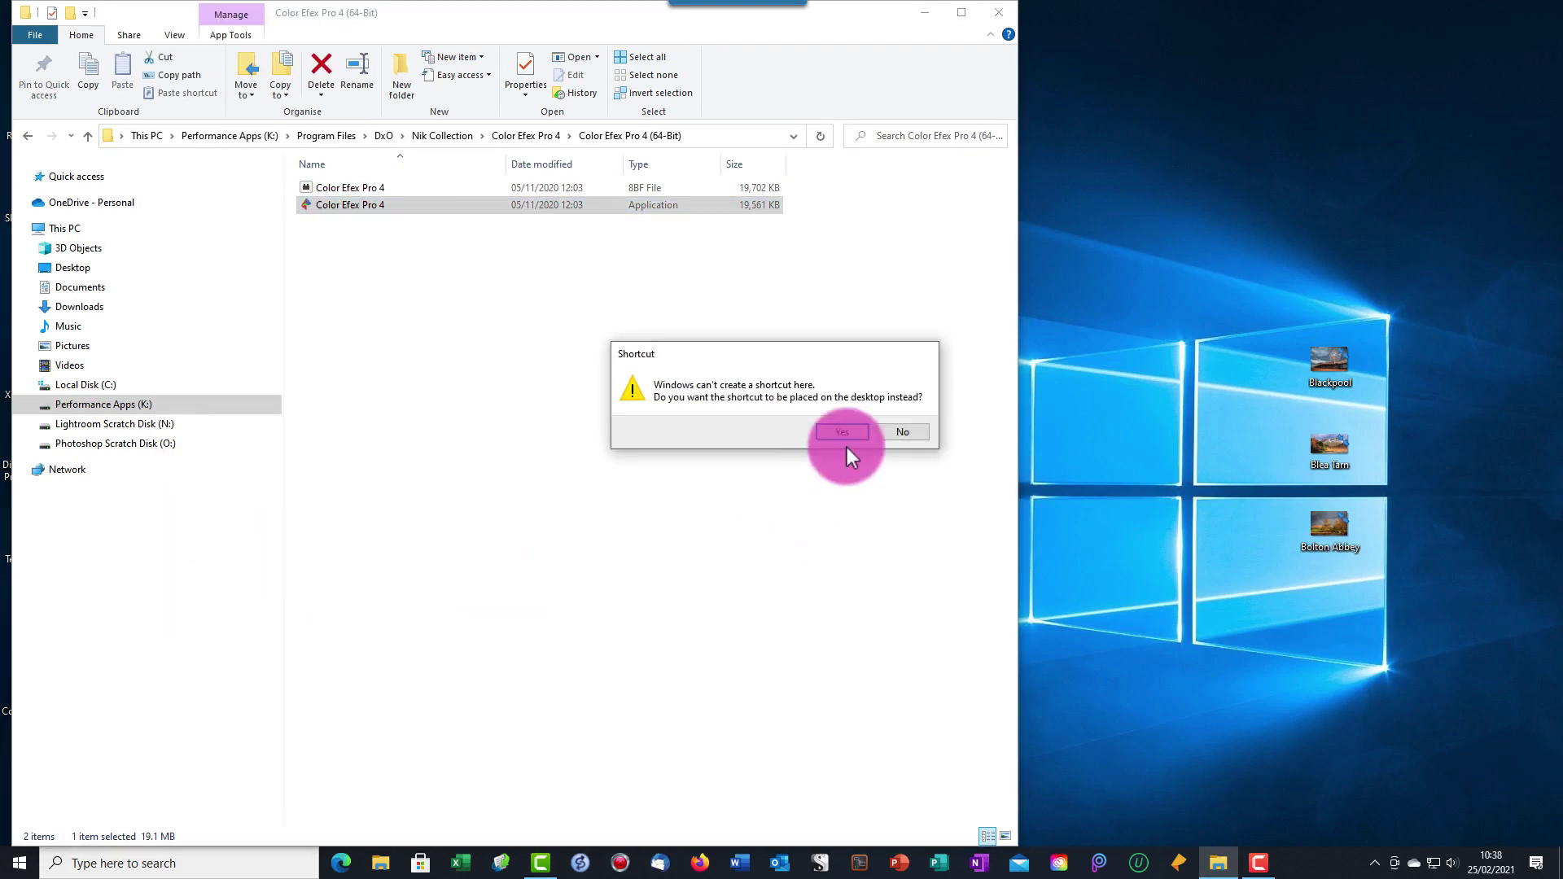
{"action": "left_click", "coordinate": [843, 433]}
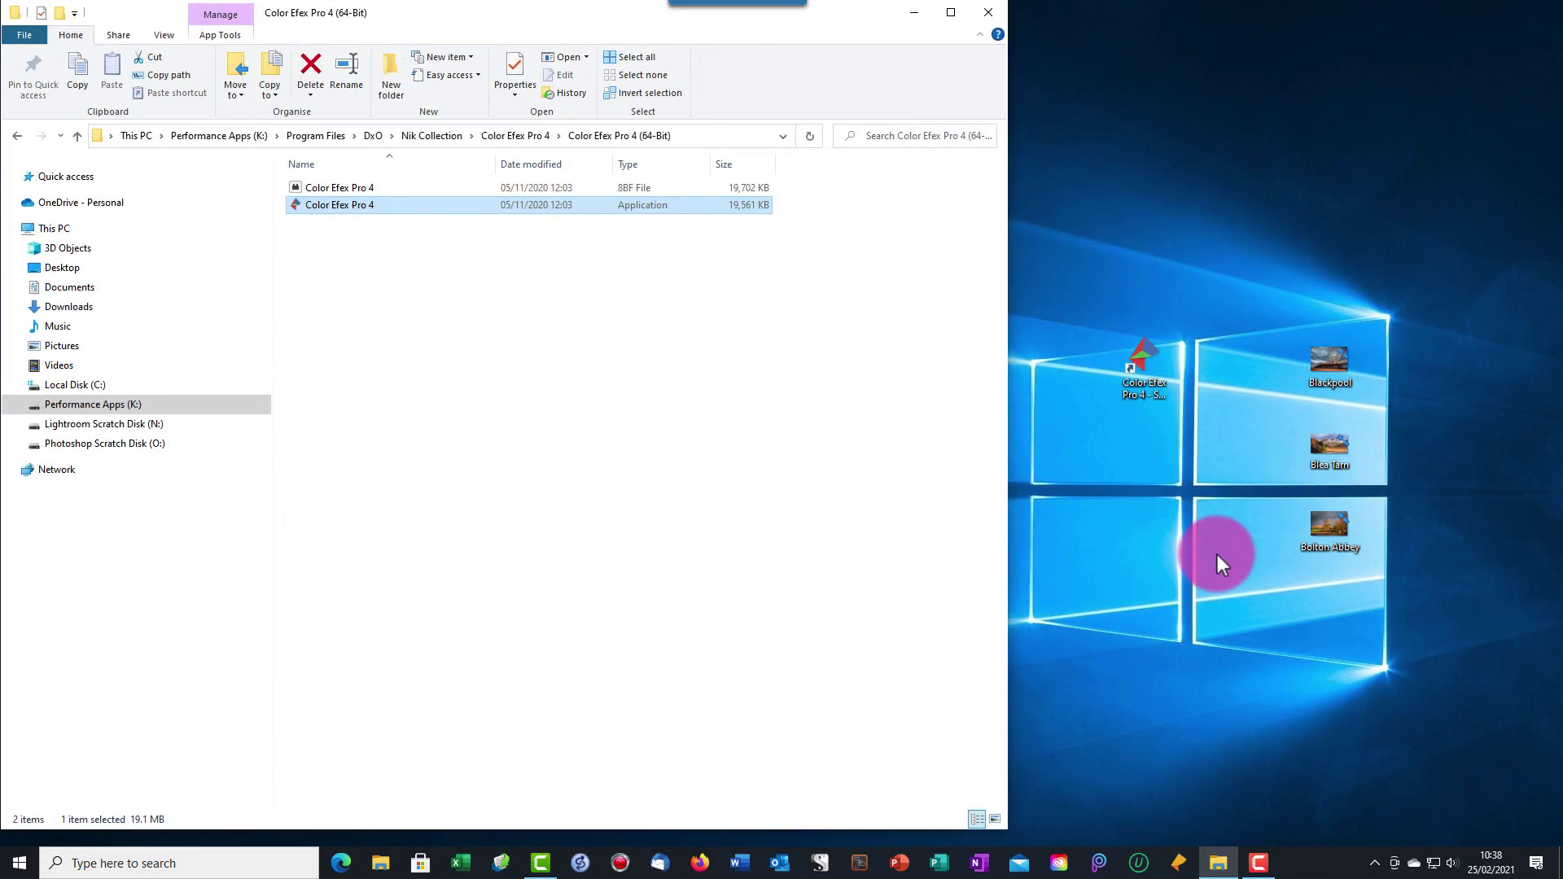
{"action": "left_click_drag", "start_coordinate": [1331, 521], "coordinate": [1140, 350]}
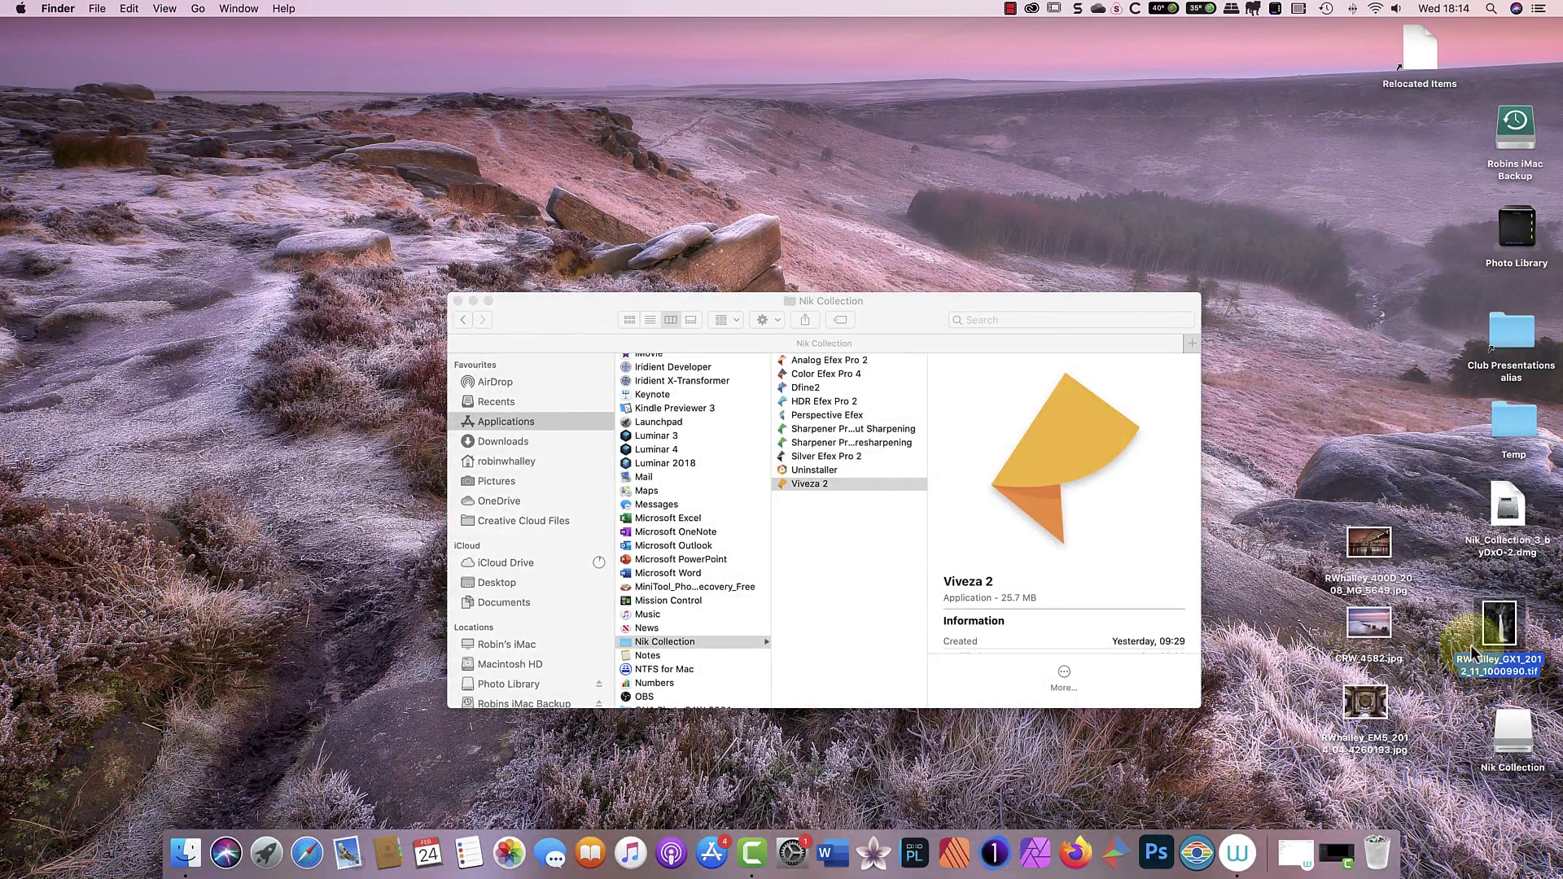
Open the waterfall TIFF in Color Efex Pro 4, apply Foliage Bump, and save it.
{"action": "left_click_drag", "start_coordinate": [1472, 652], "coordinate": [1117, 869]}
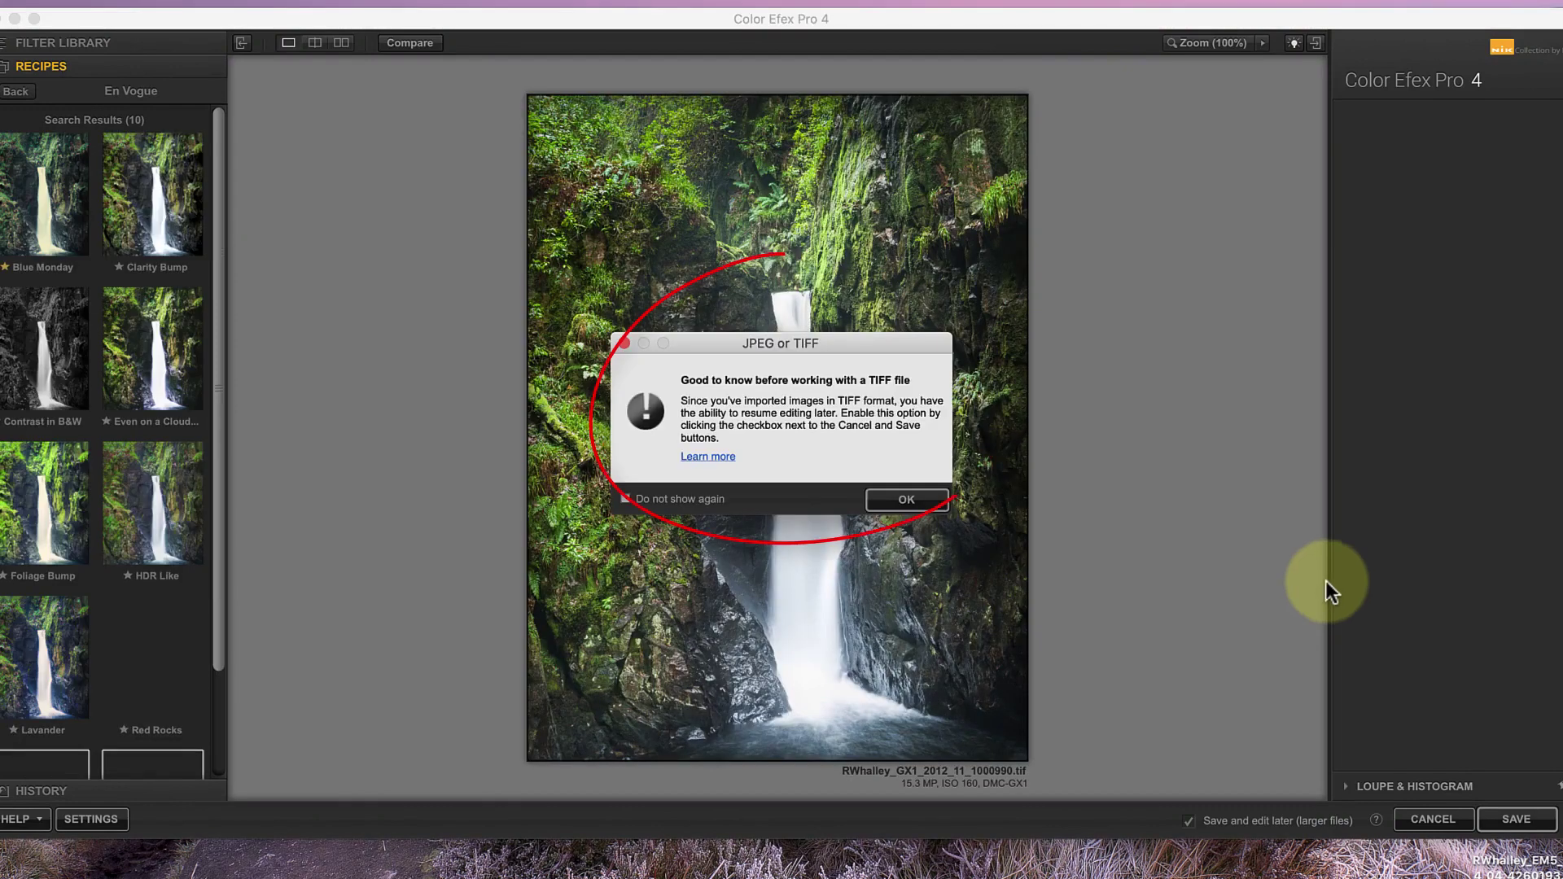
{"action": "left_click", "coordinate": [913, 495]}
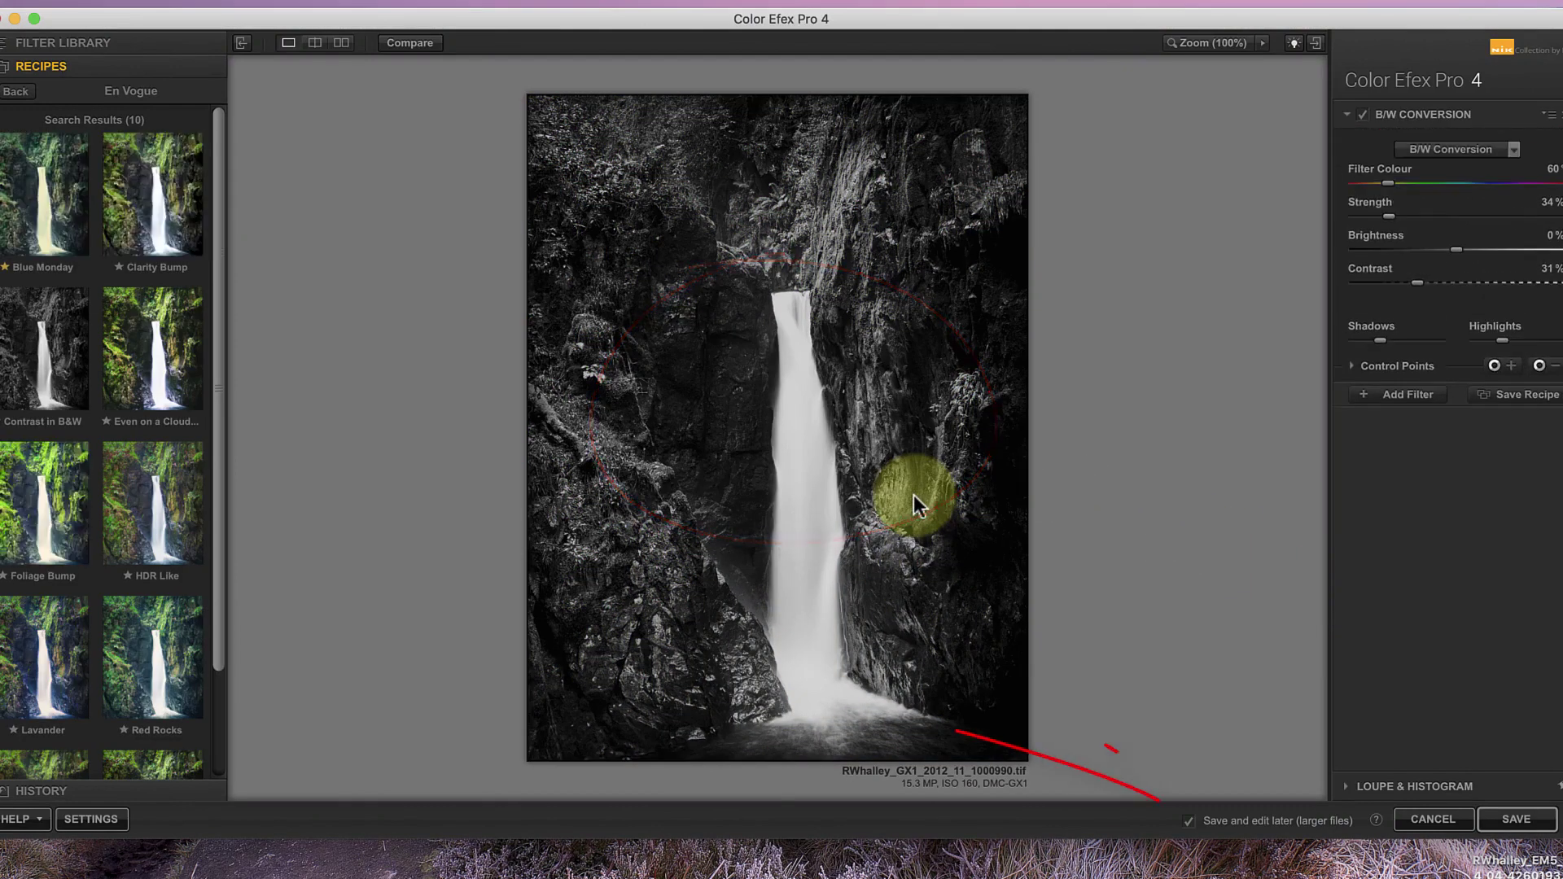
{"action": "left_click", "coordinate": [3, 513]}
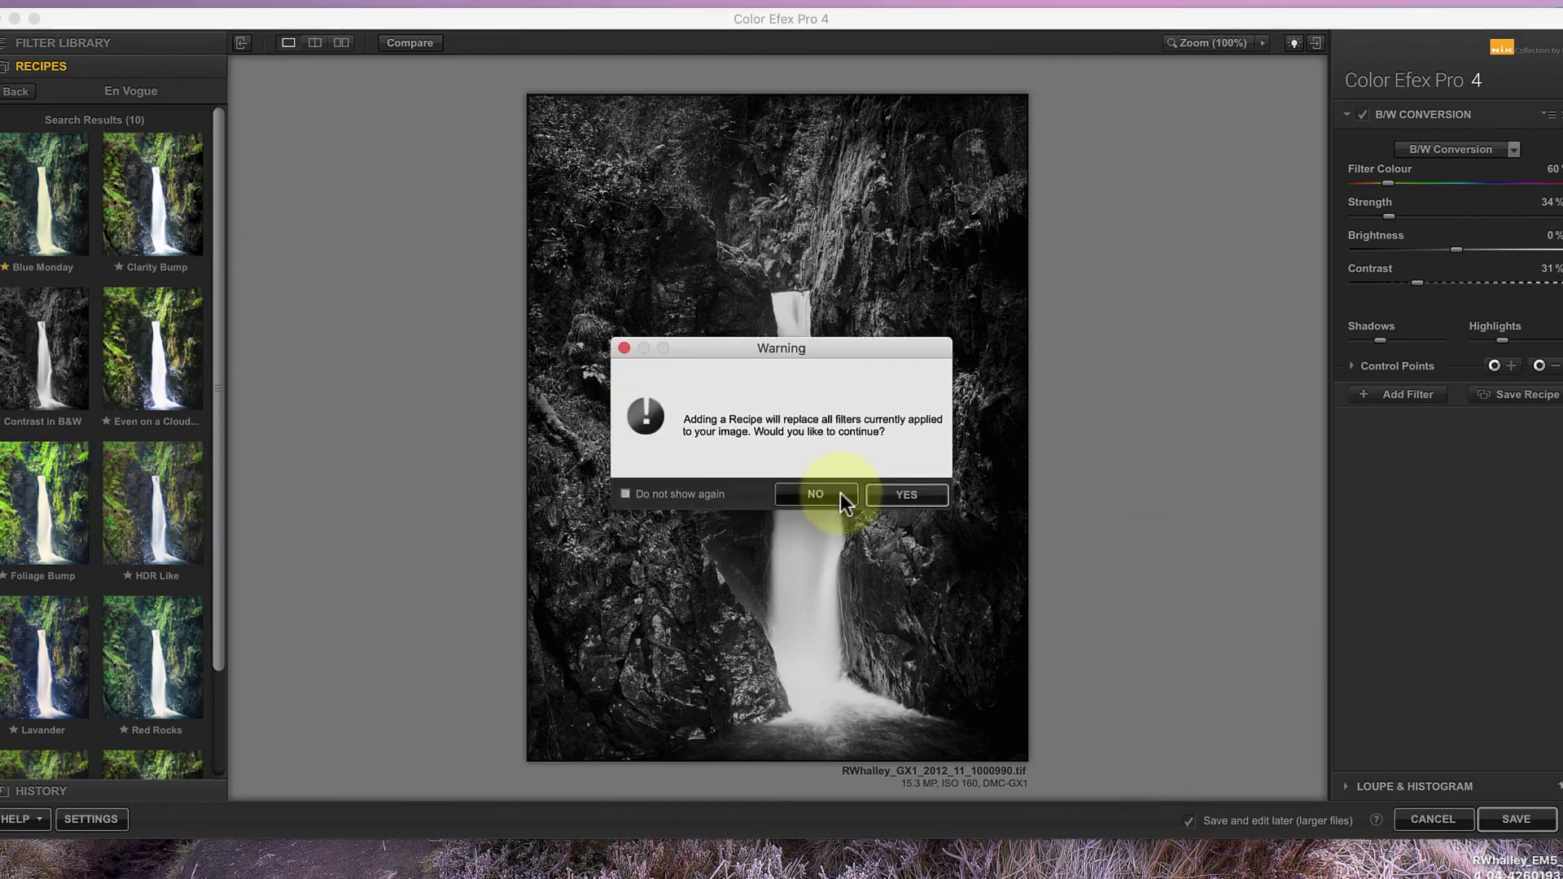
{"action": "left_click", "coordinate": [892, 494]}
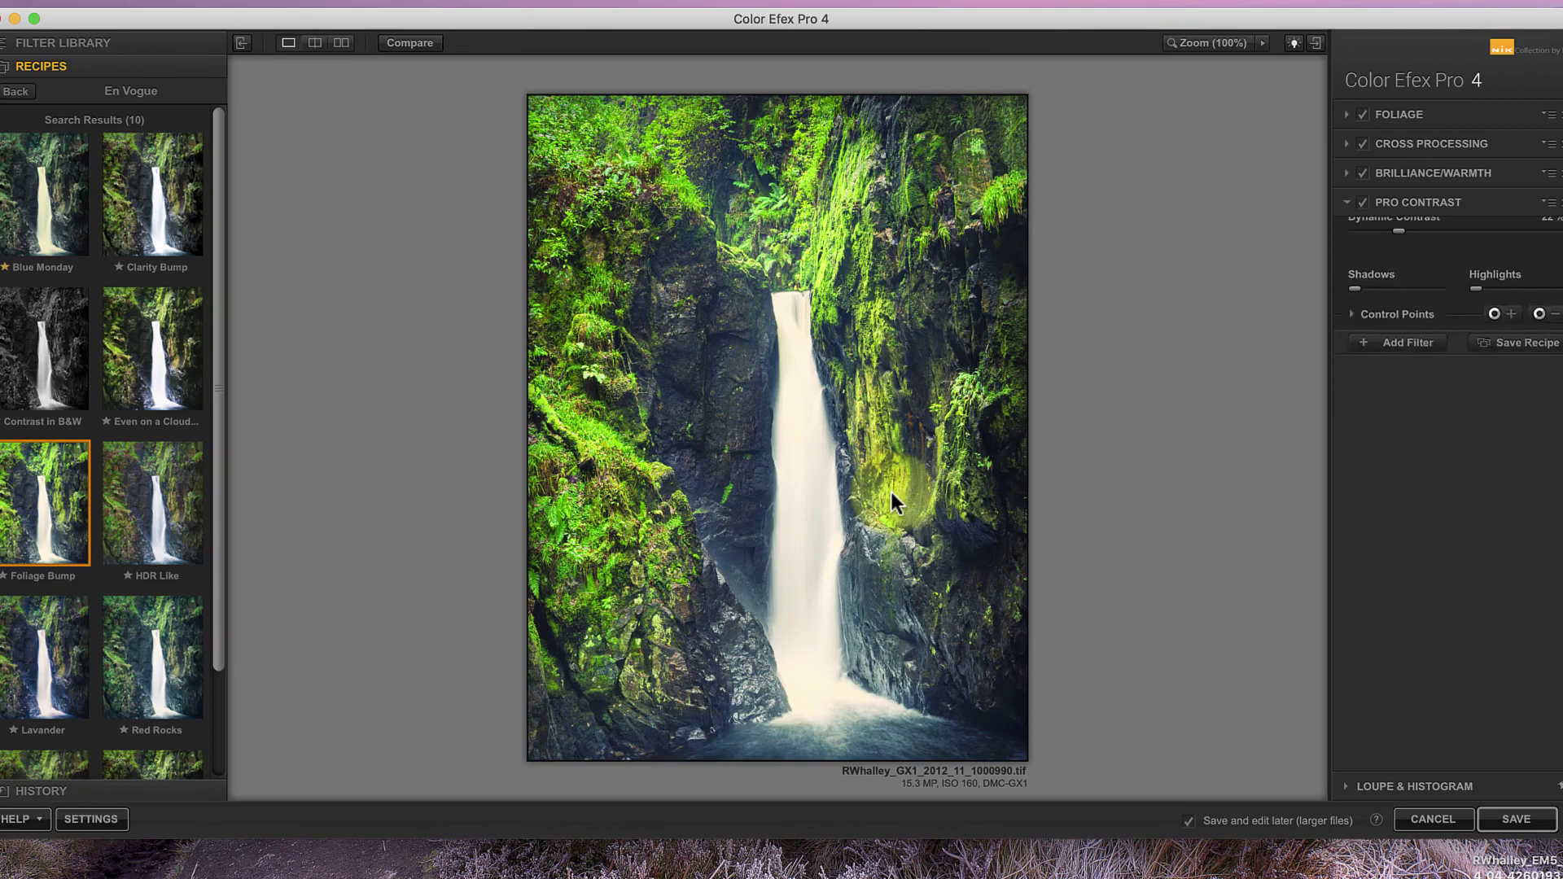
{"action": "left_click", "coordinate": [1502, 816]}
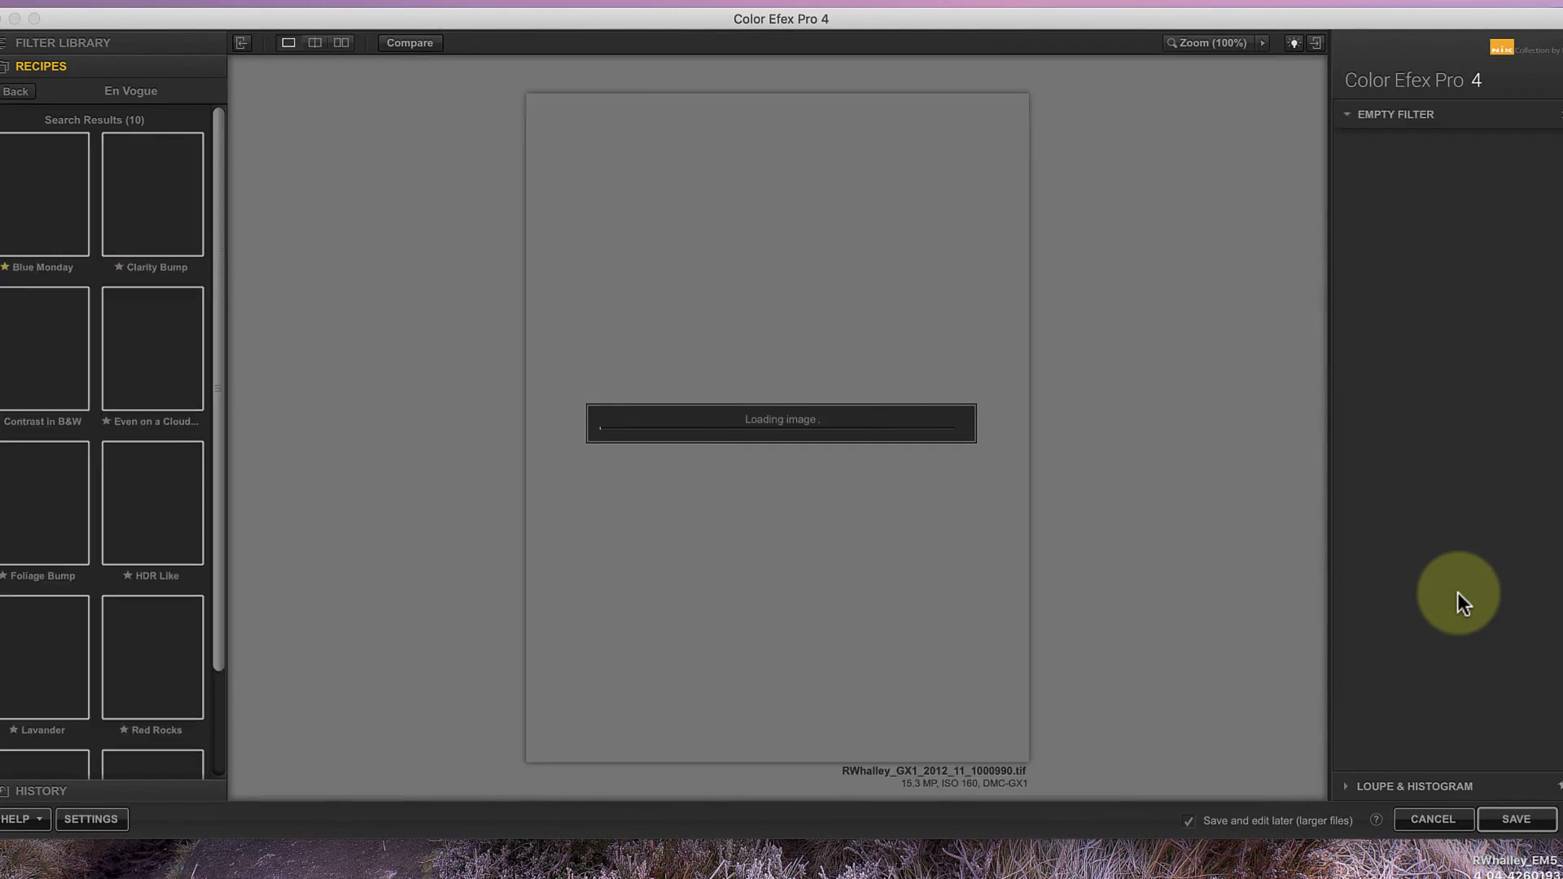
On the reopened waterfall TIFF, replace the filters with the Lavander recipe.
{"action": "left_click", "coordinate": [930, 498]}
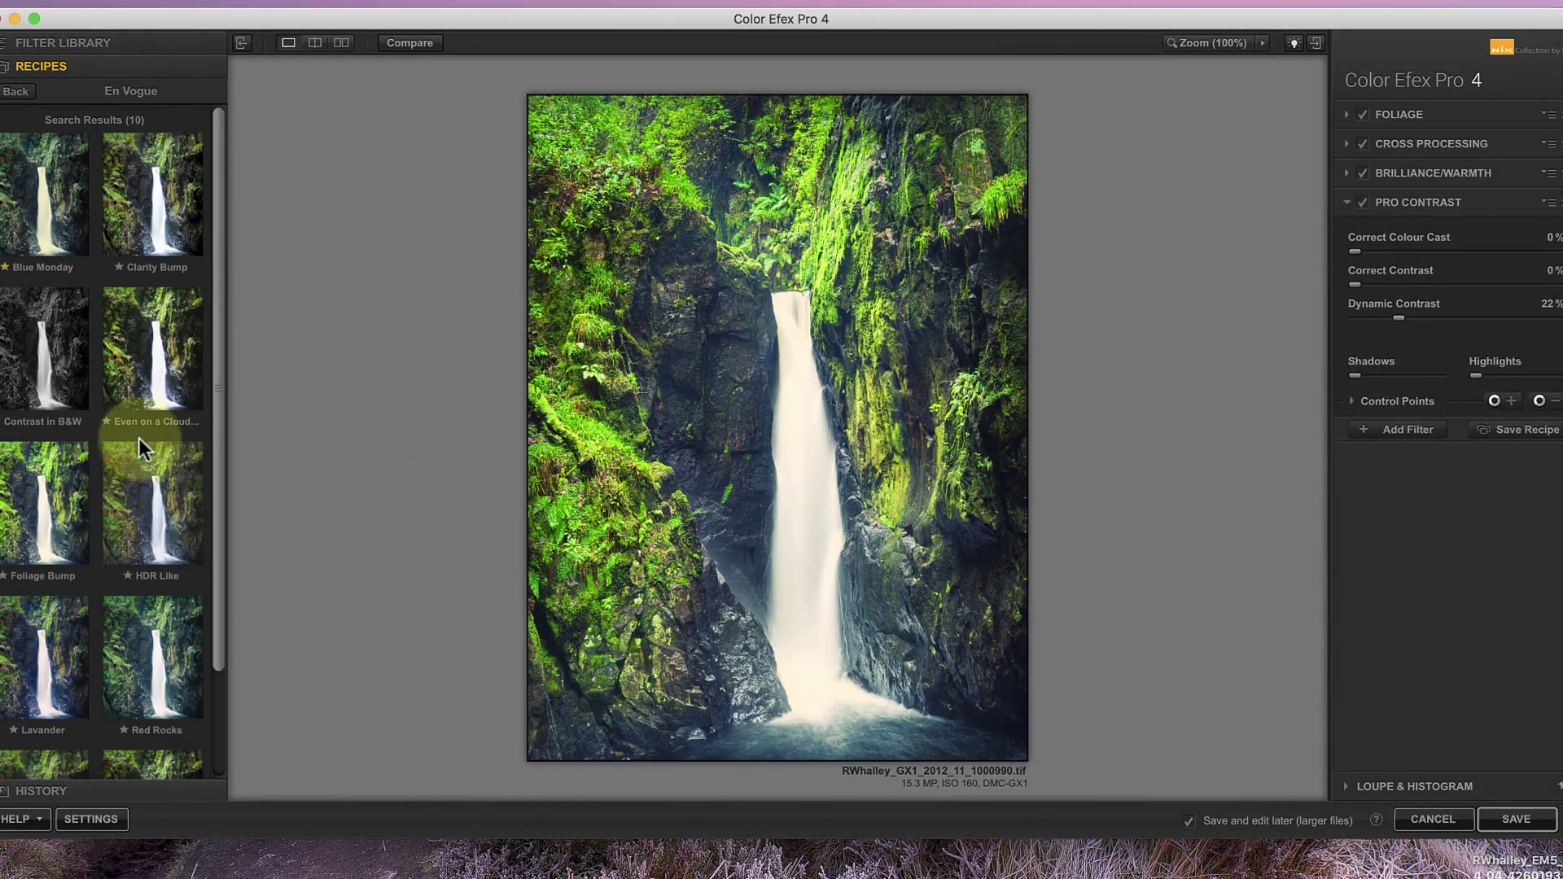
{"action": "scroll", "coordinate": [140, 444], "scroll_direction": "down", "scroll_amount": 3}
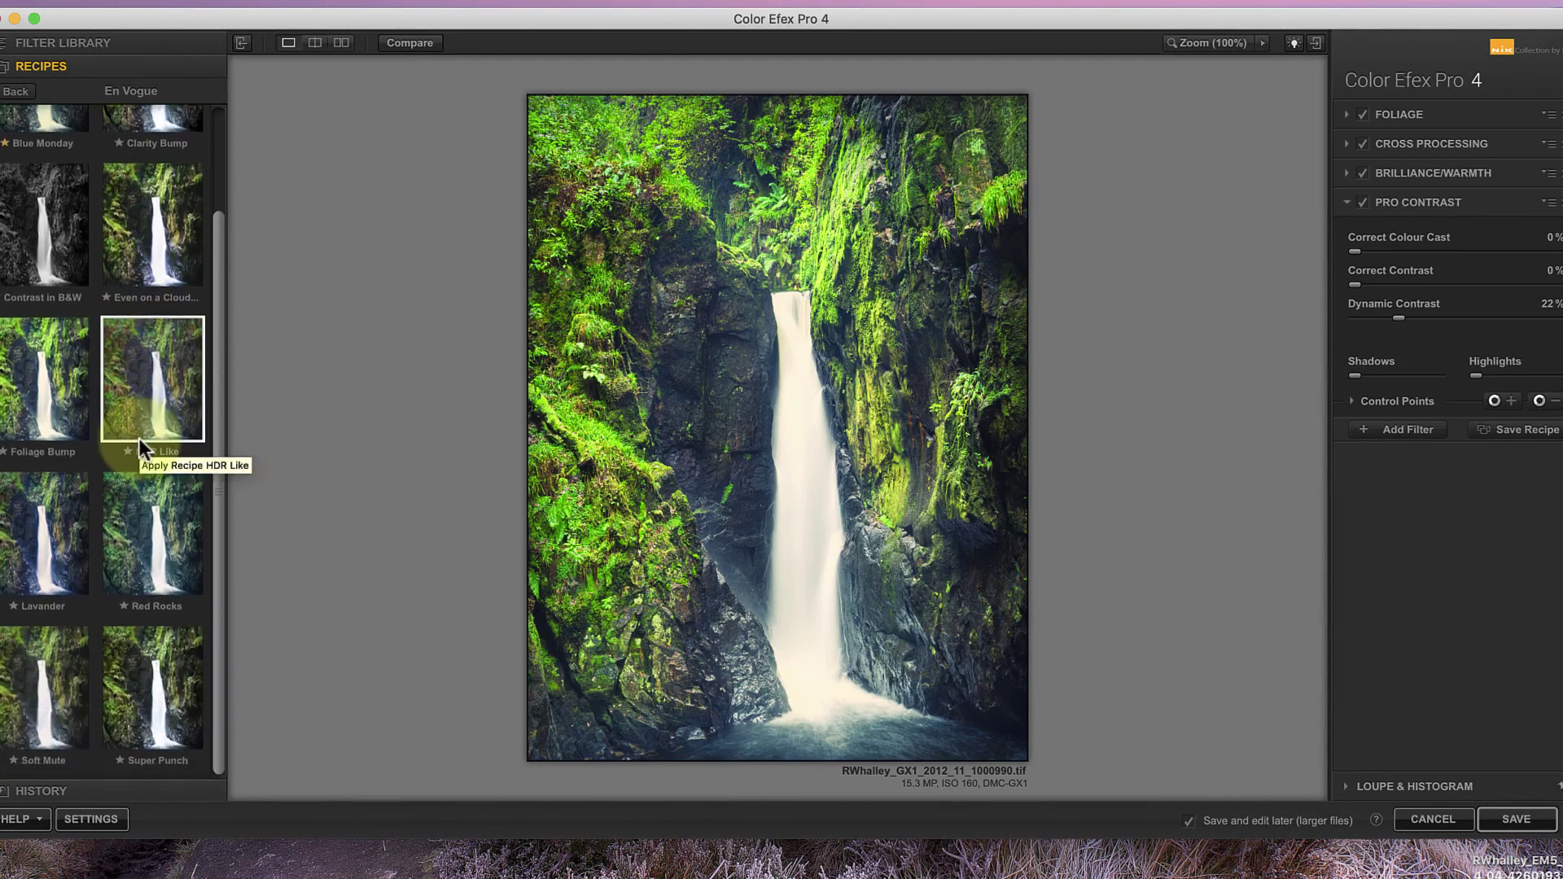
{"action": "left_click", "coordinate": [33, 530]}
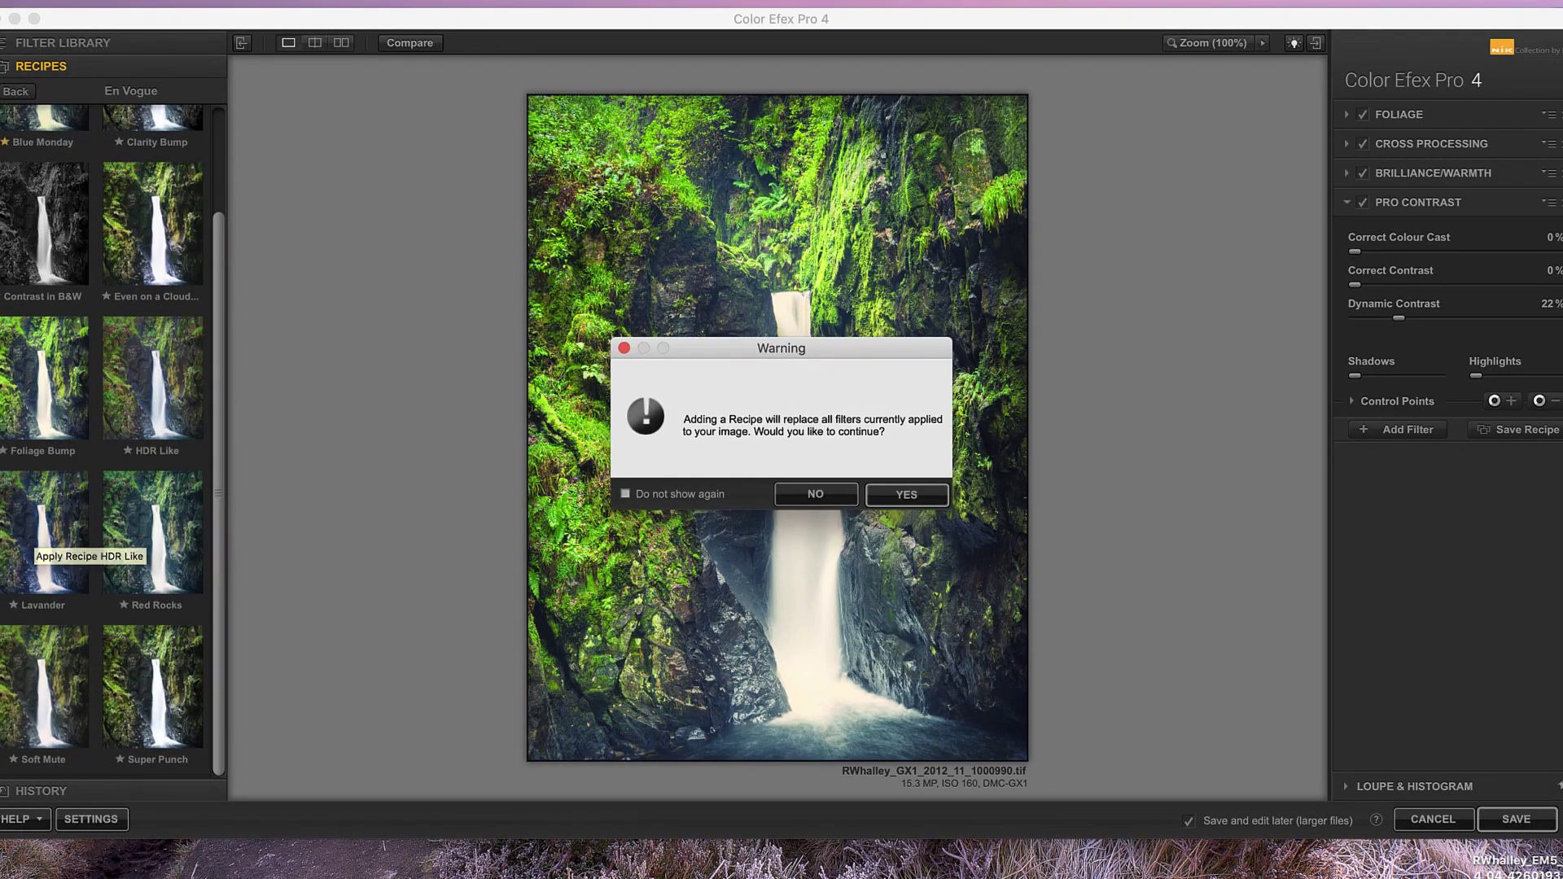
{"action": "left_click", "coordinate": [908, 494]}
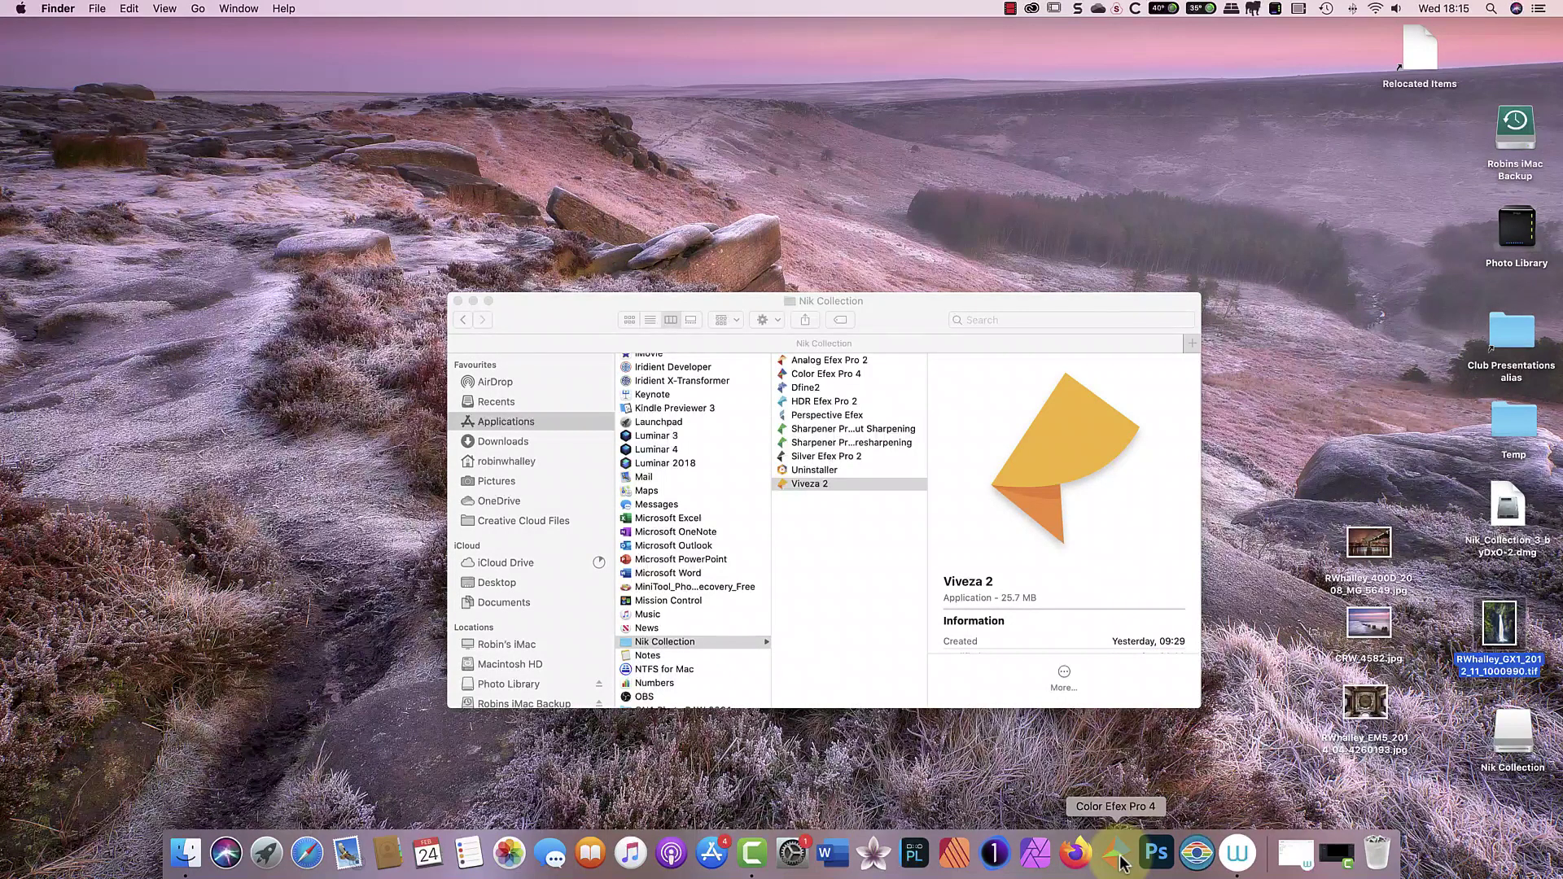
Launch Color Efex Pro 4 empty and pick the ceiling JPEG from the Desktop via File > Open Images.
{"action": "left_click", "coordinate": [1121, 855]}
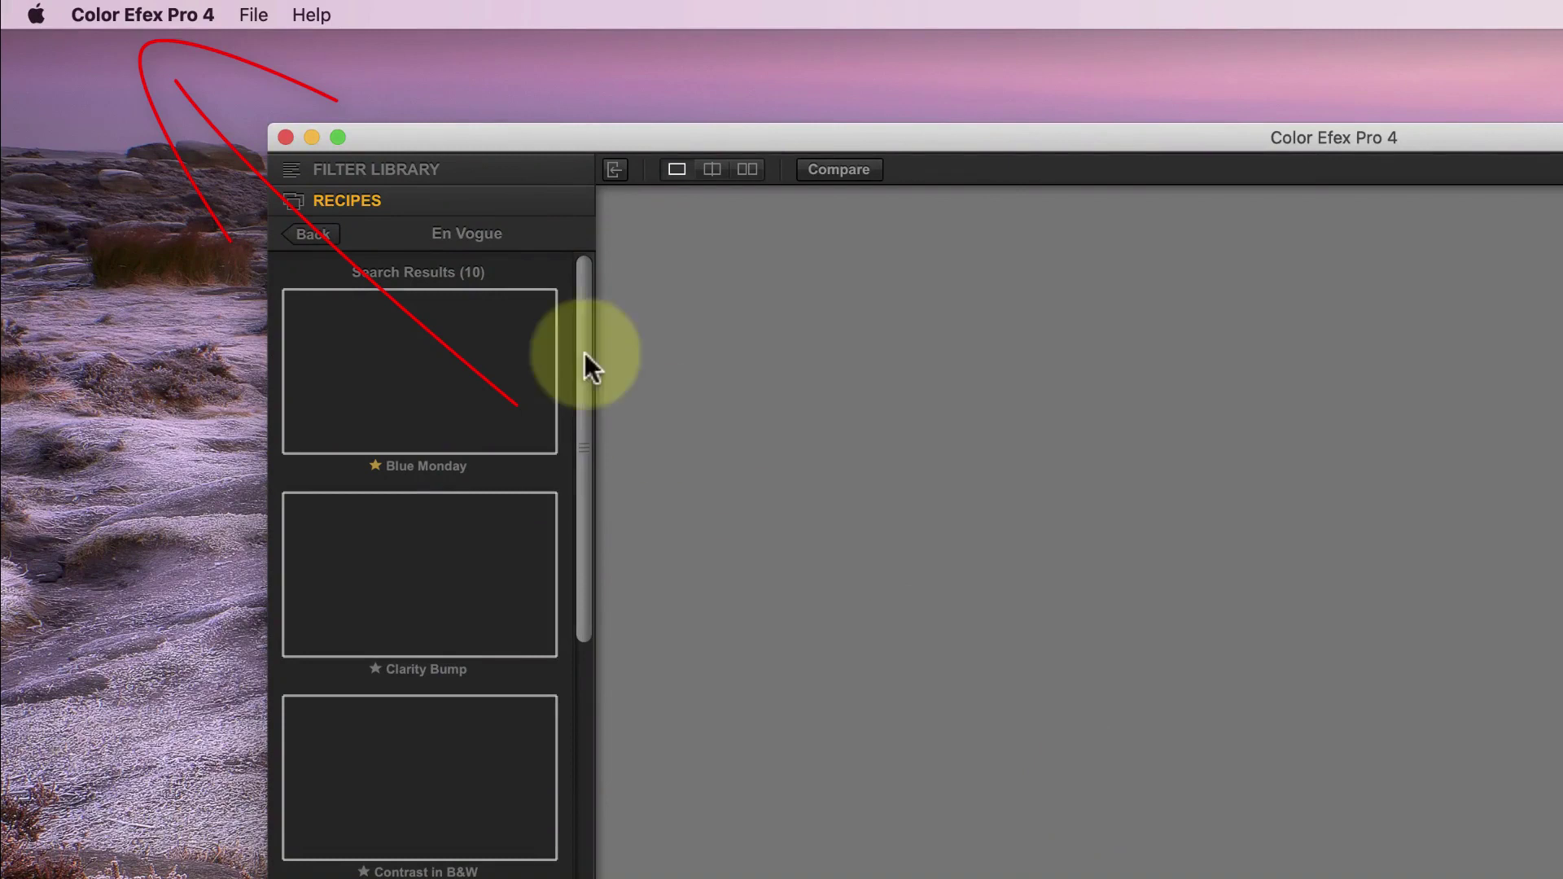
{"action": "left_click", "coordinate": [251, 13]}
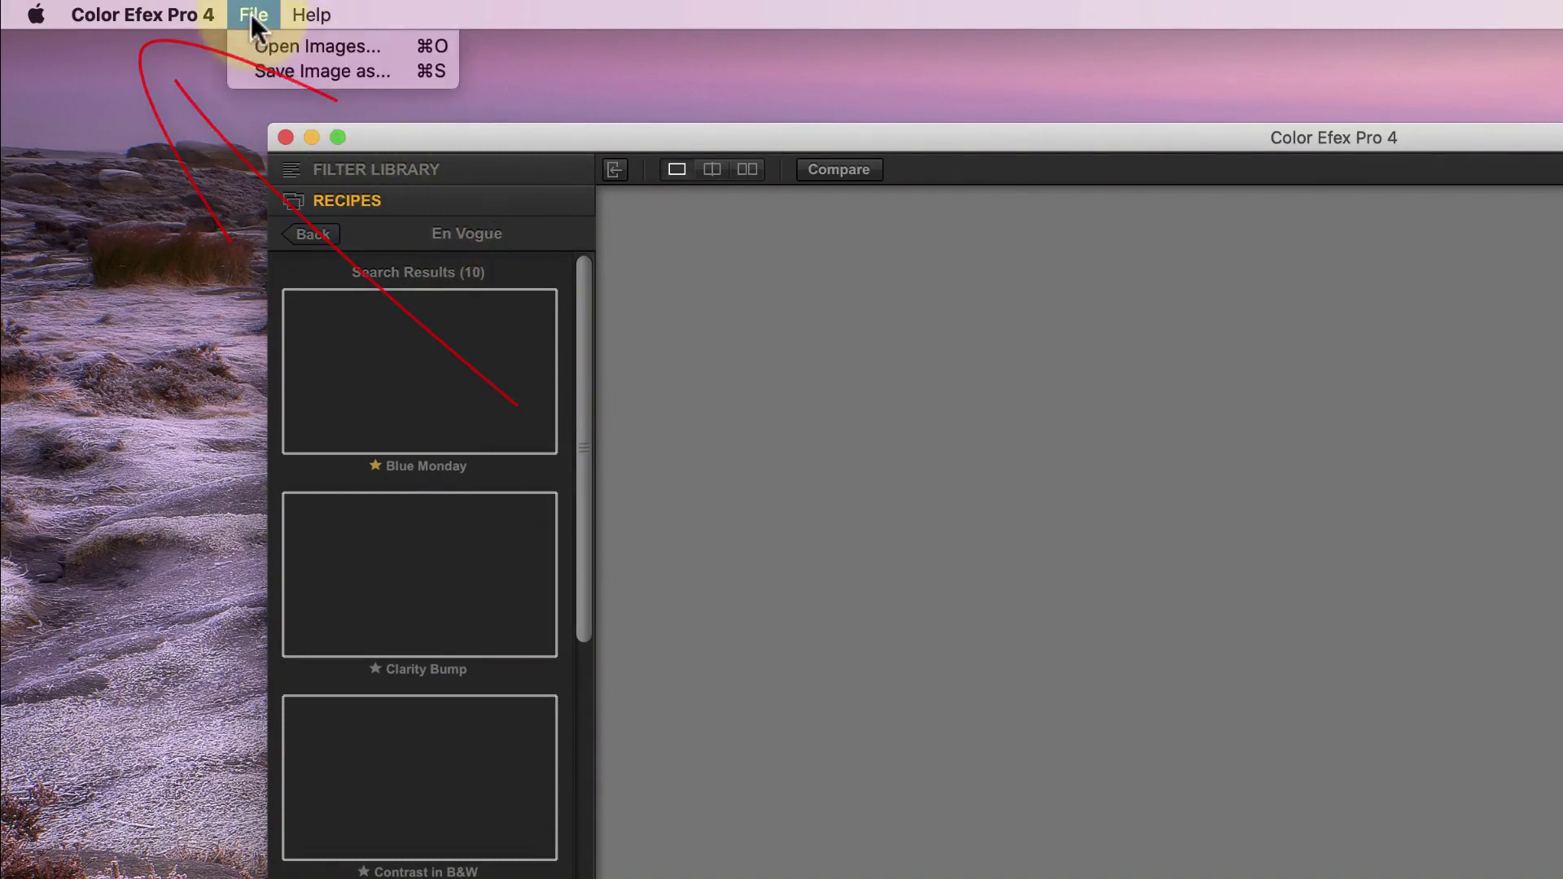
{"action": "left_click", "coordinate": [286, 43]}
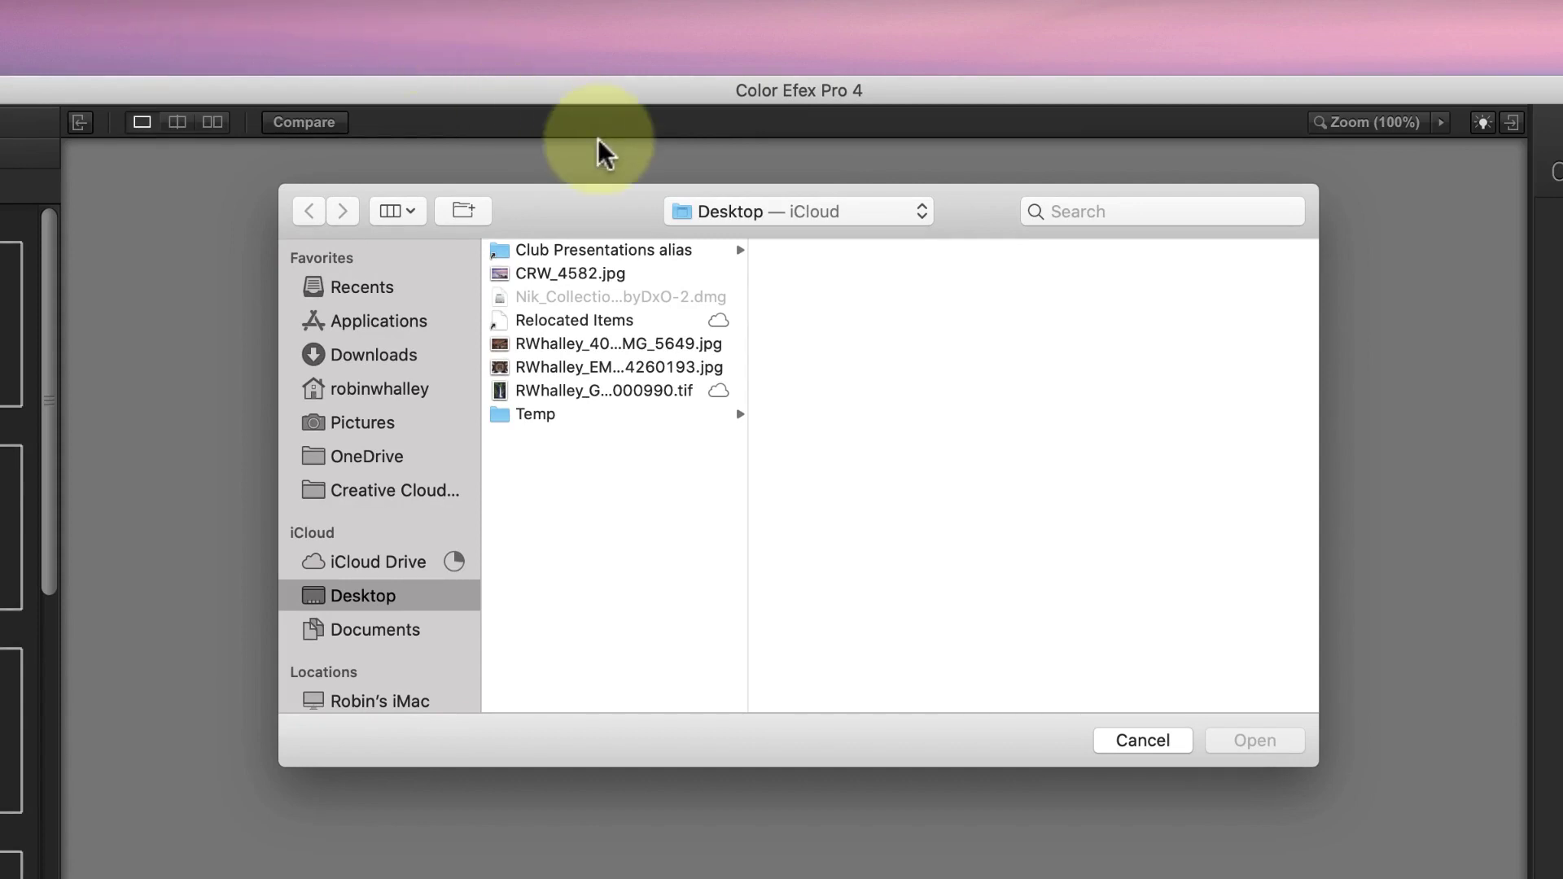
{"action": "left_click", "coordinate": [656, 368]}
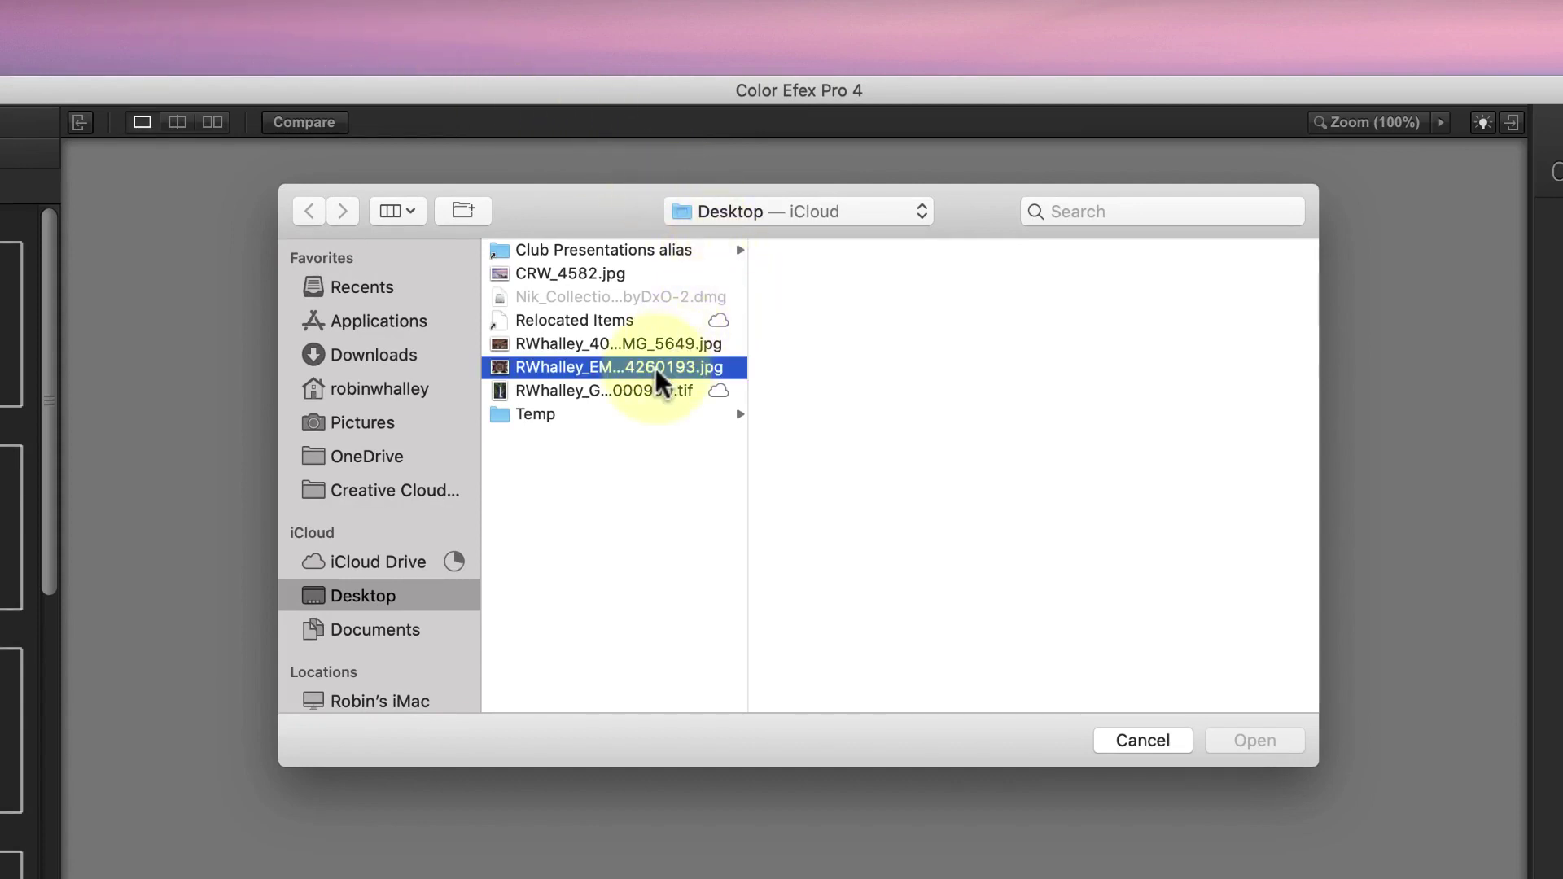